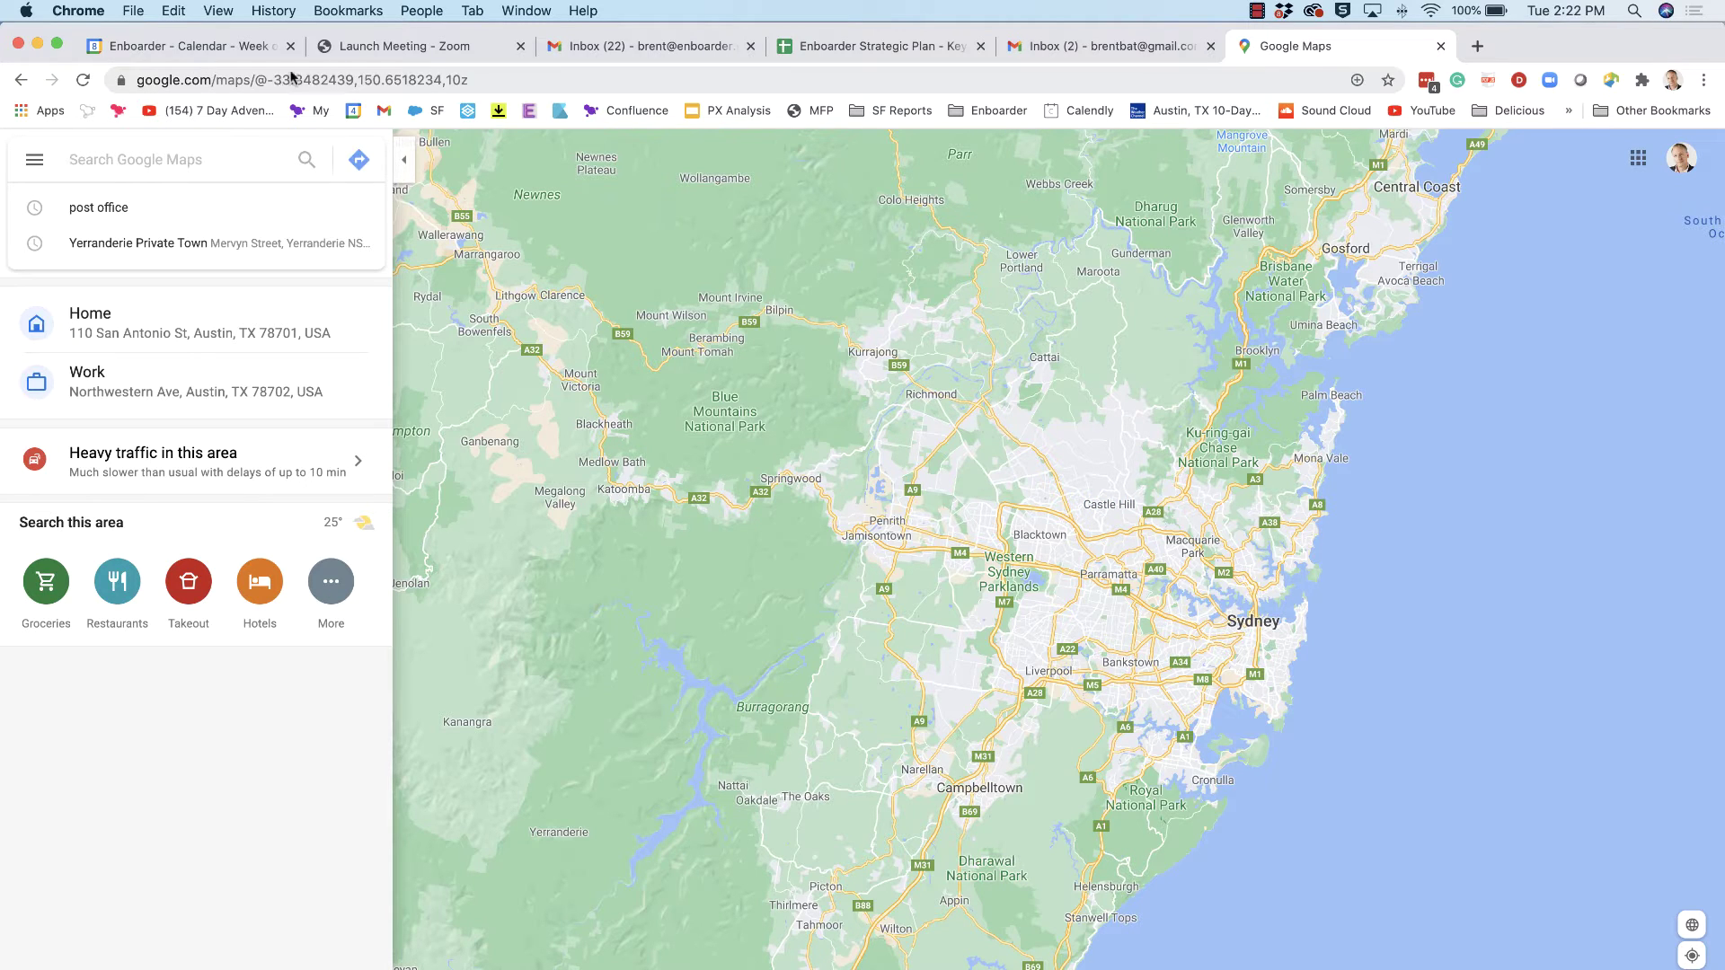
From Your places, open the Maps list and start a new untitled custom map.
{"action": "left_click", "coordinate": [34, 163]}
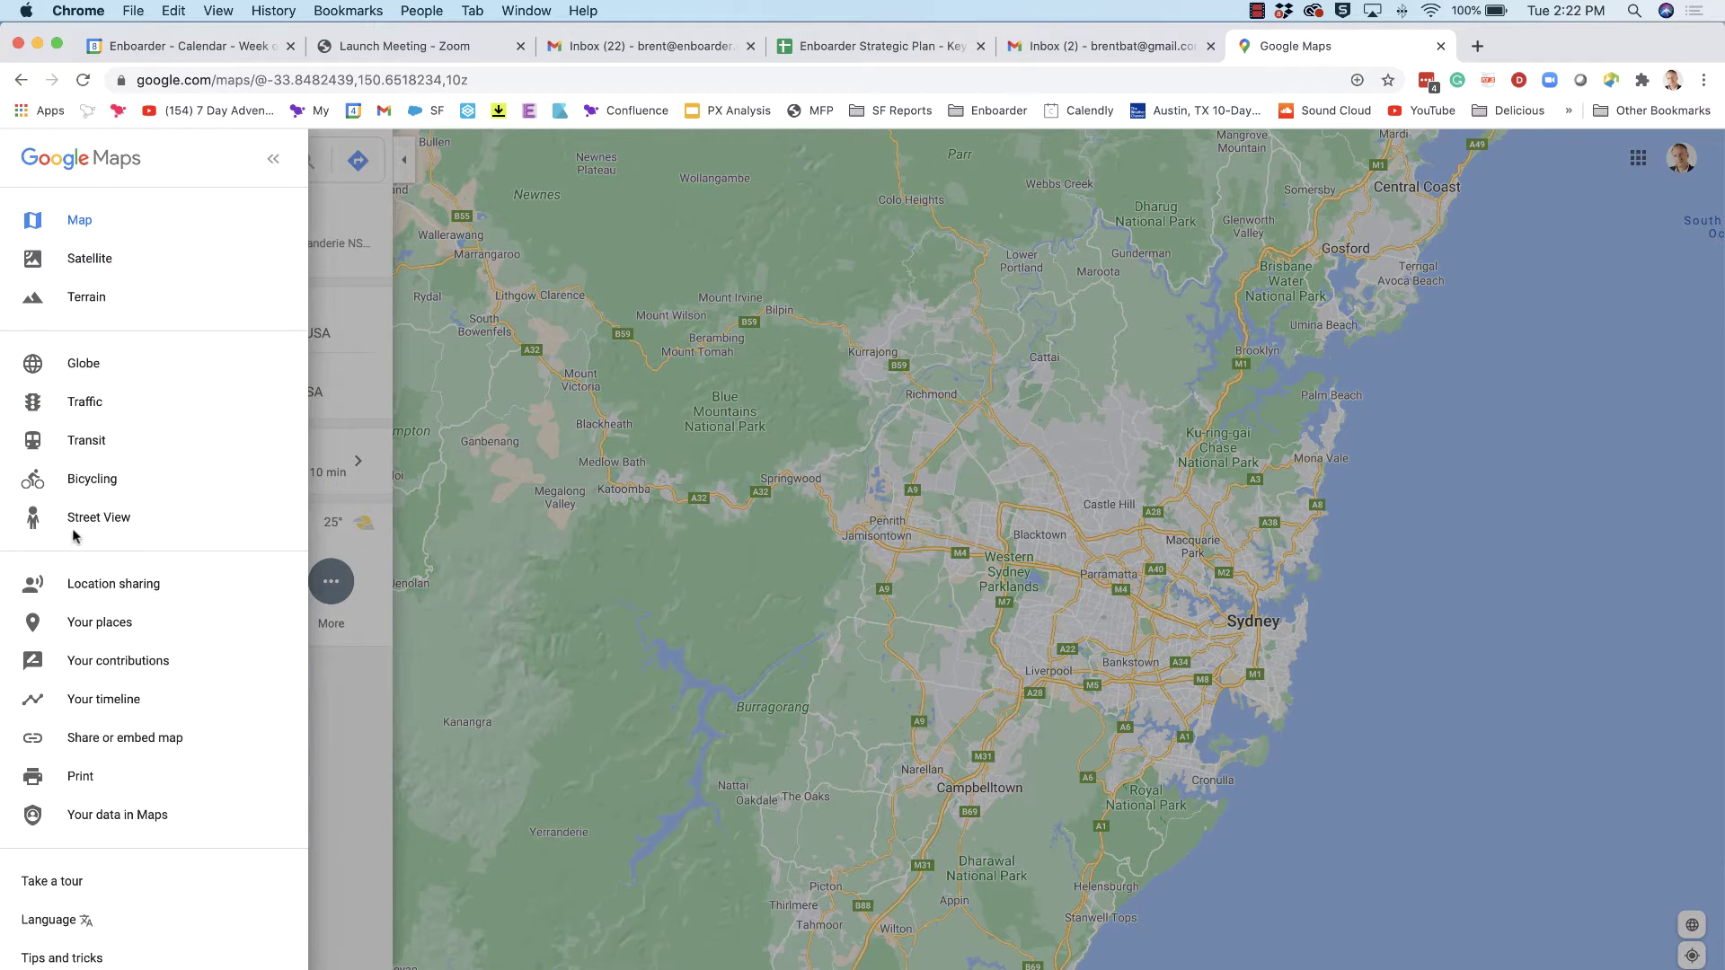
{"action": "left_click", "coordinate": [121, 623]}
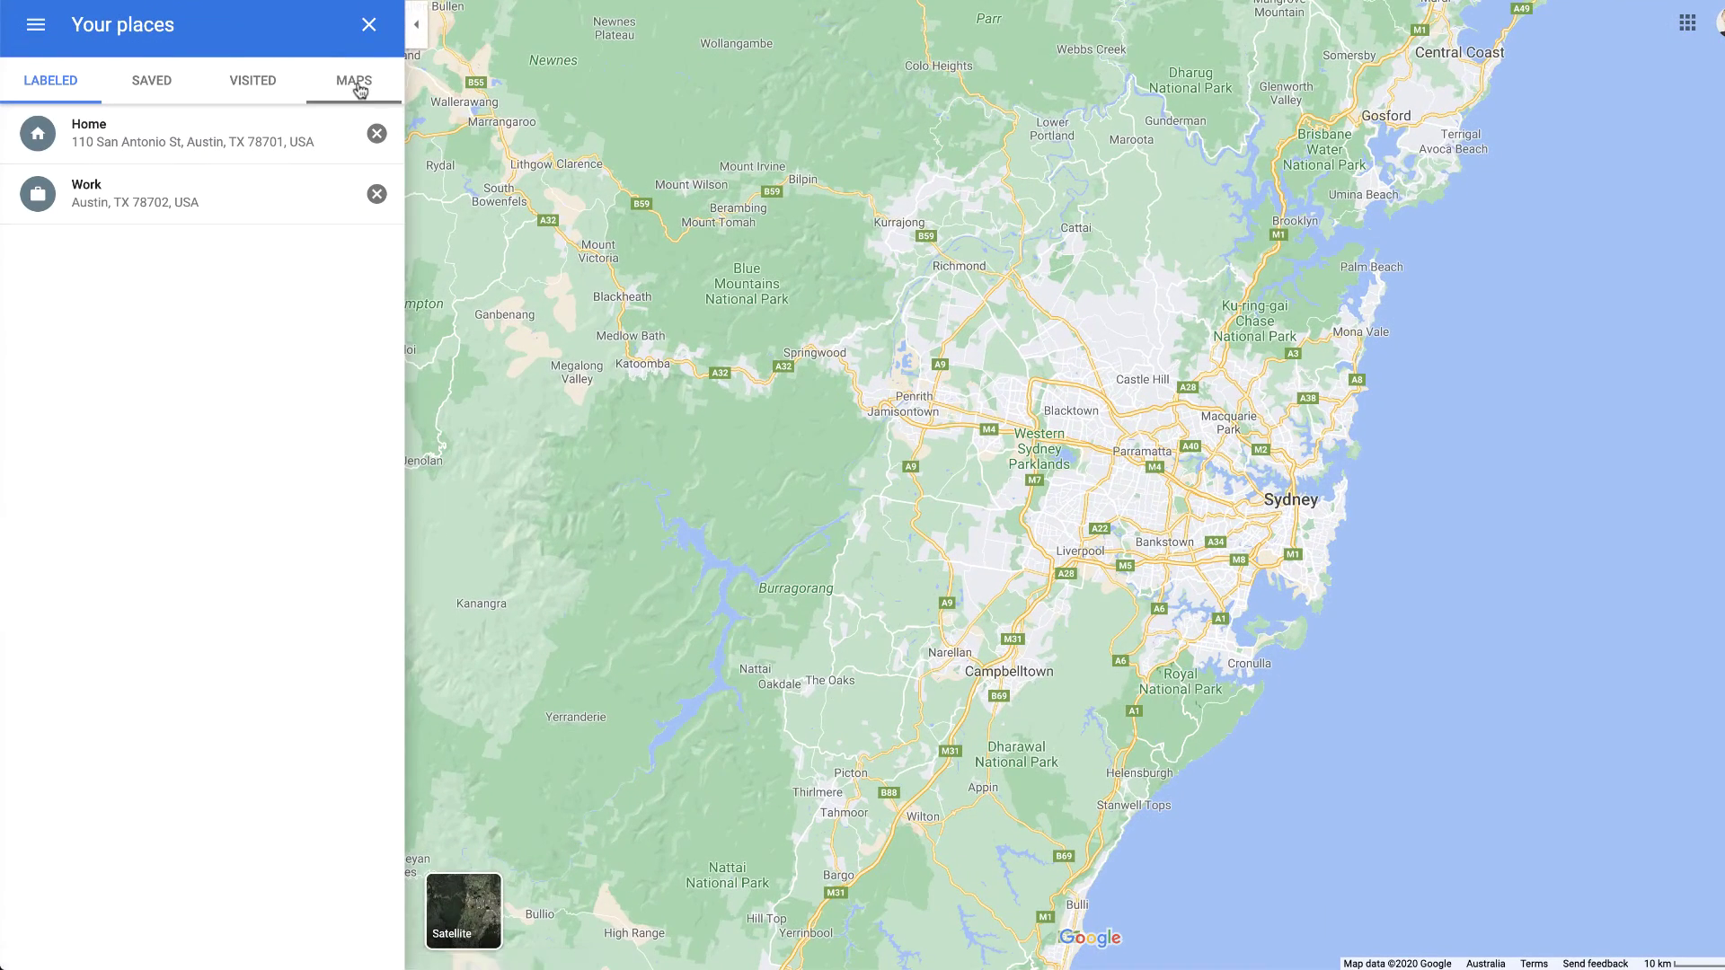
{"action": "left_click", "coordinate": [355, 84]}
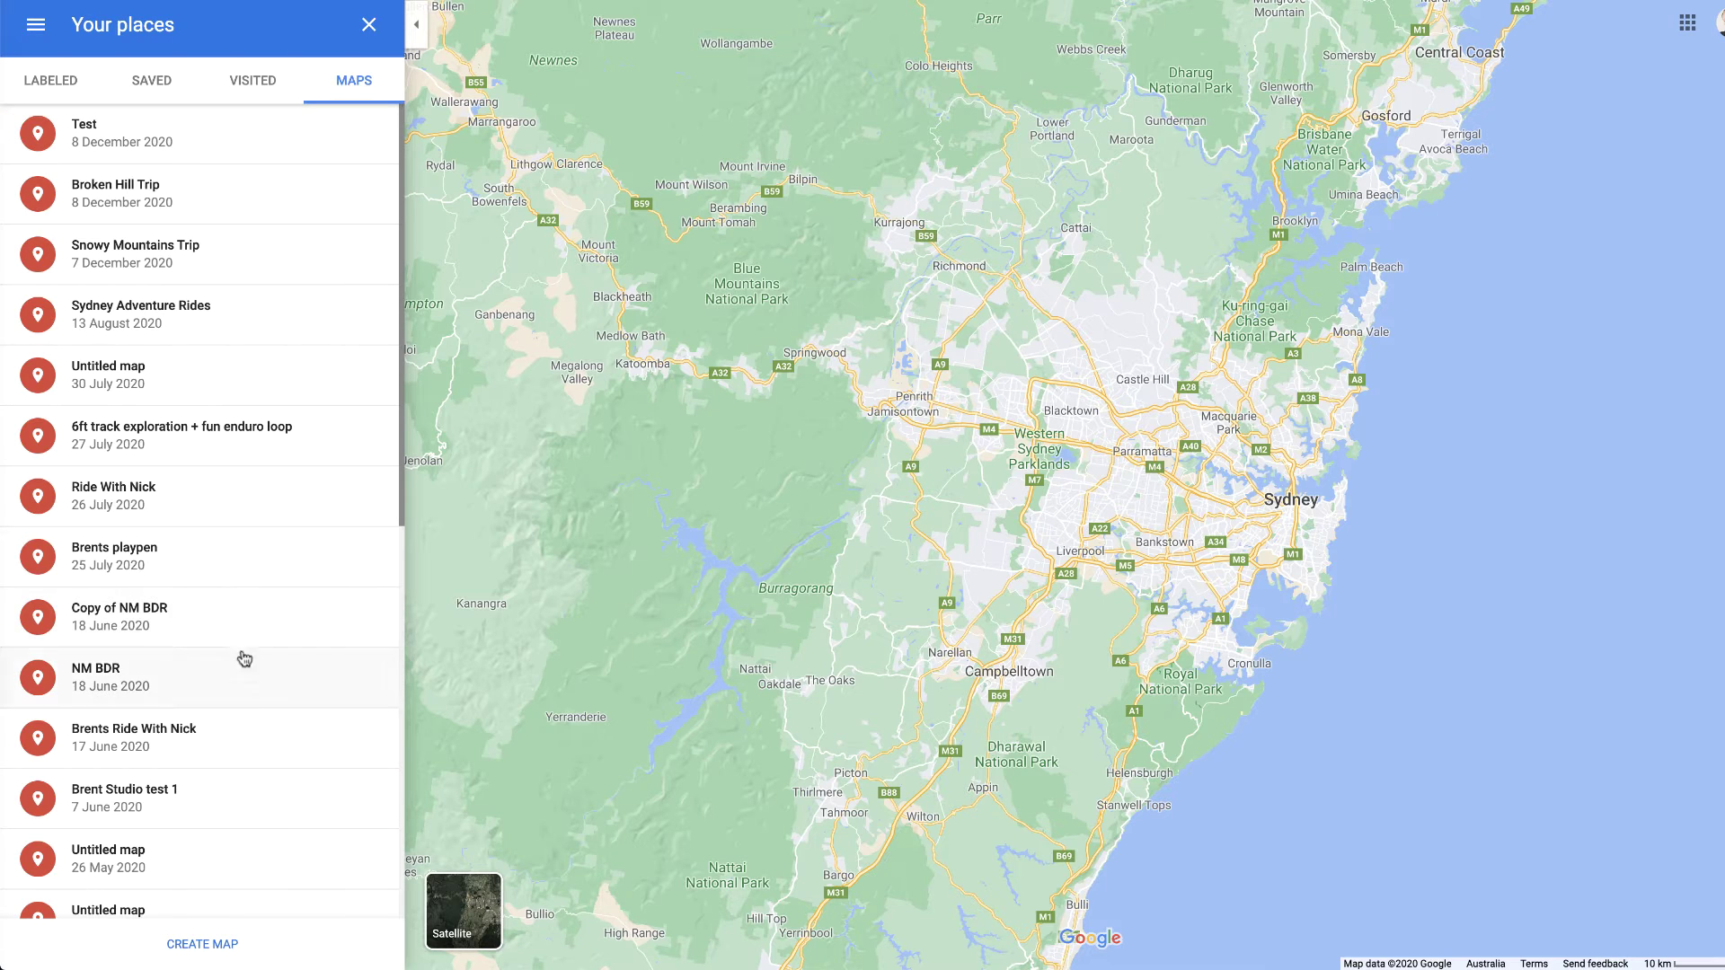
{"action": "left_click", "coordinate": [216, 944]}
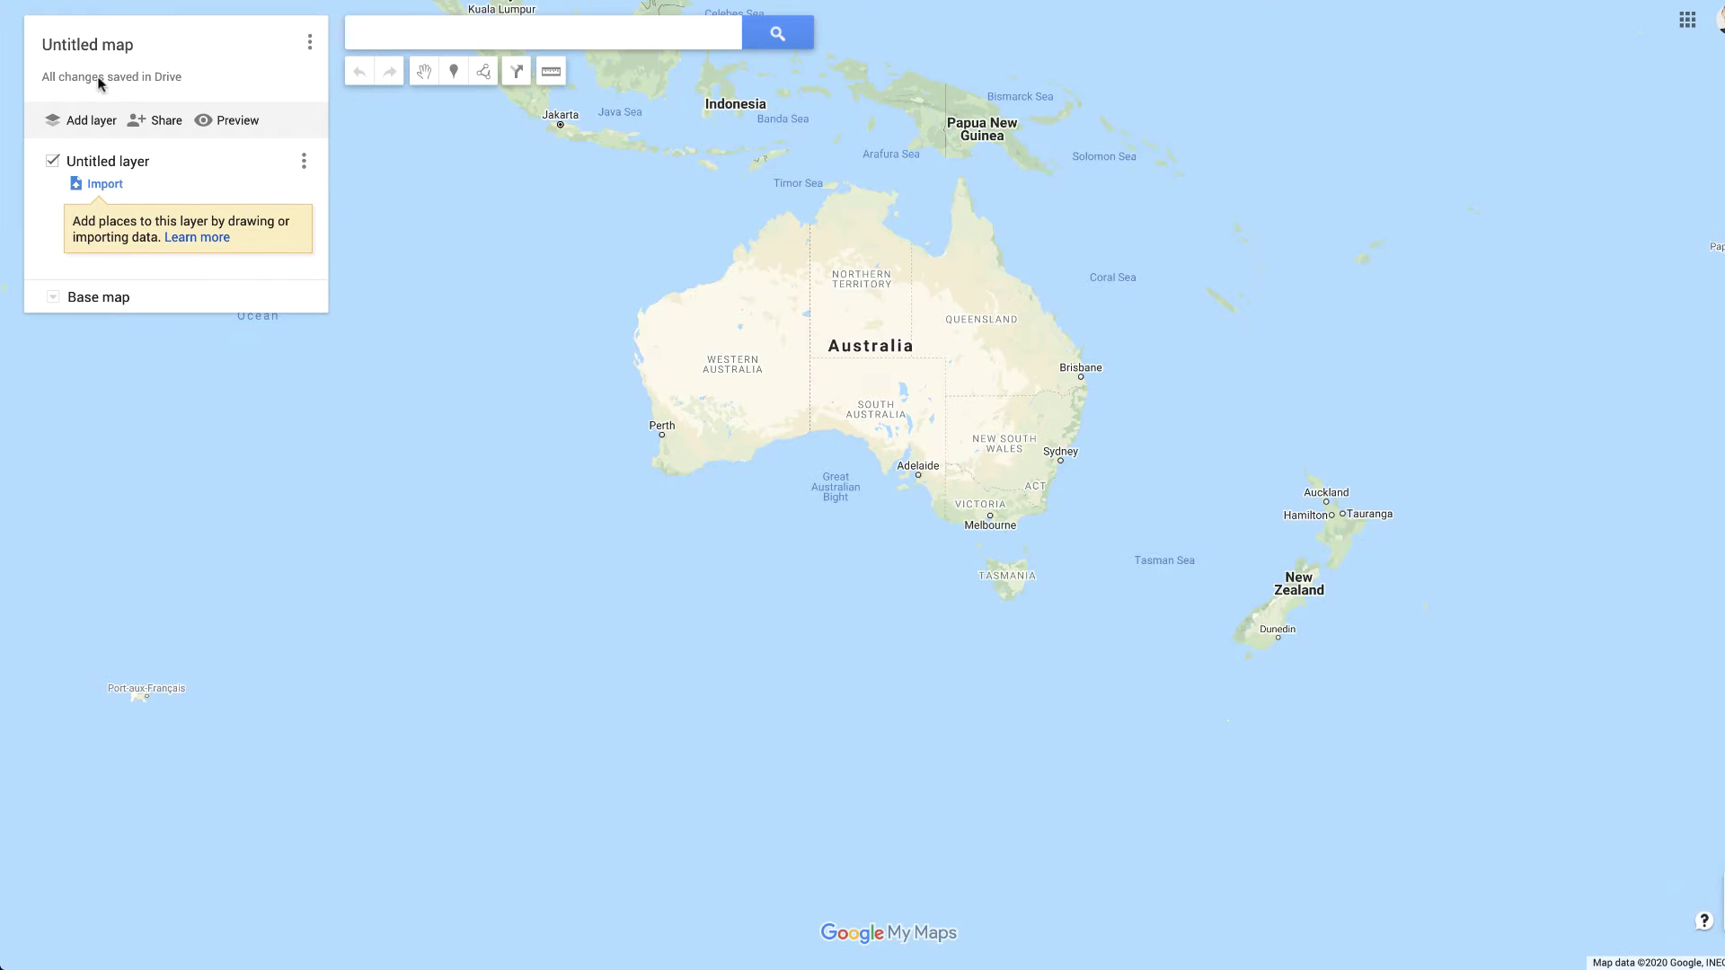
Rename the untitled map to 'Demo for Youtube video' and save the title.
{"action": "left_click", "coordinate": [131, 45]}
{"action": "type", "text": "Demo for Youtube video"}
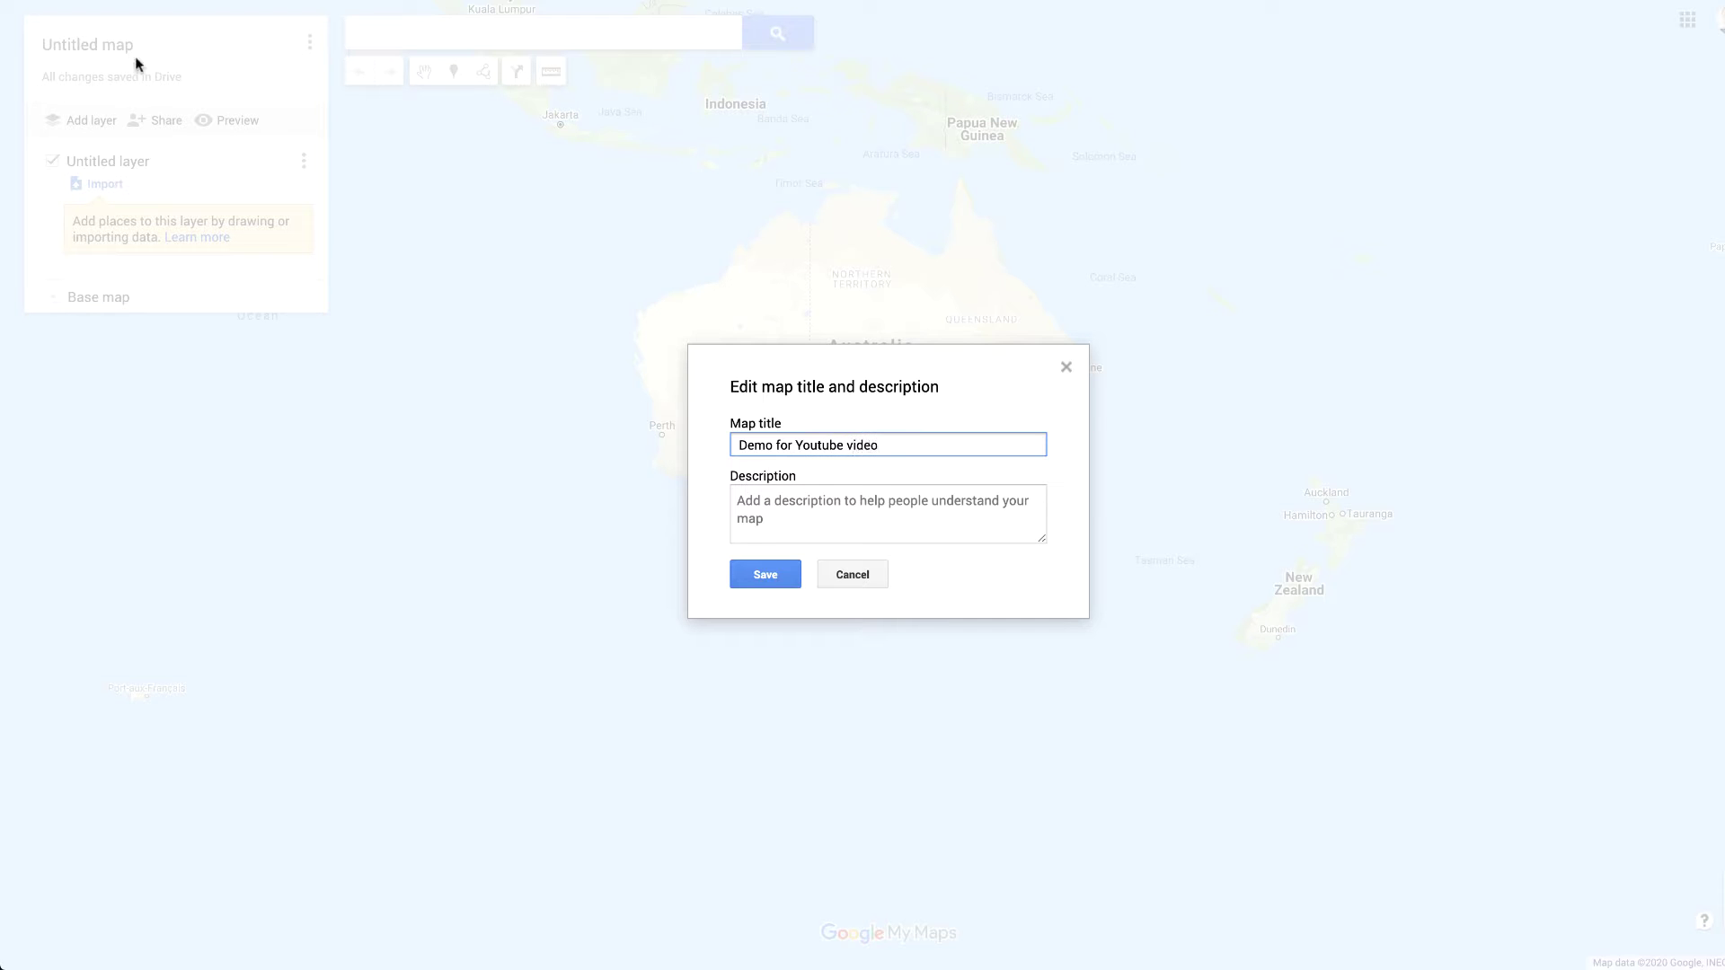
{"action": "left_click", "coordinate": [768, 576]}
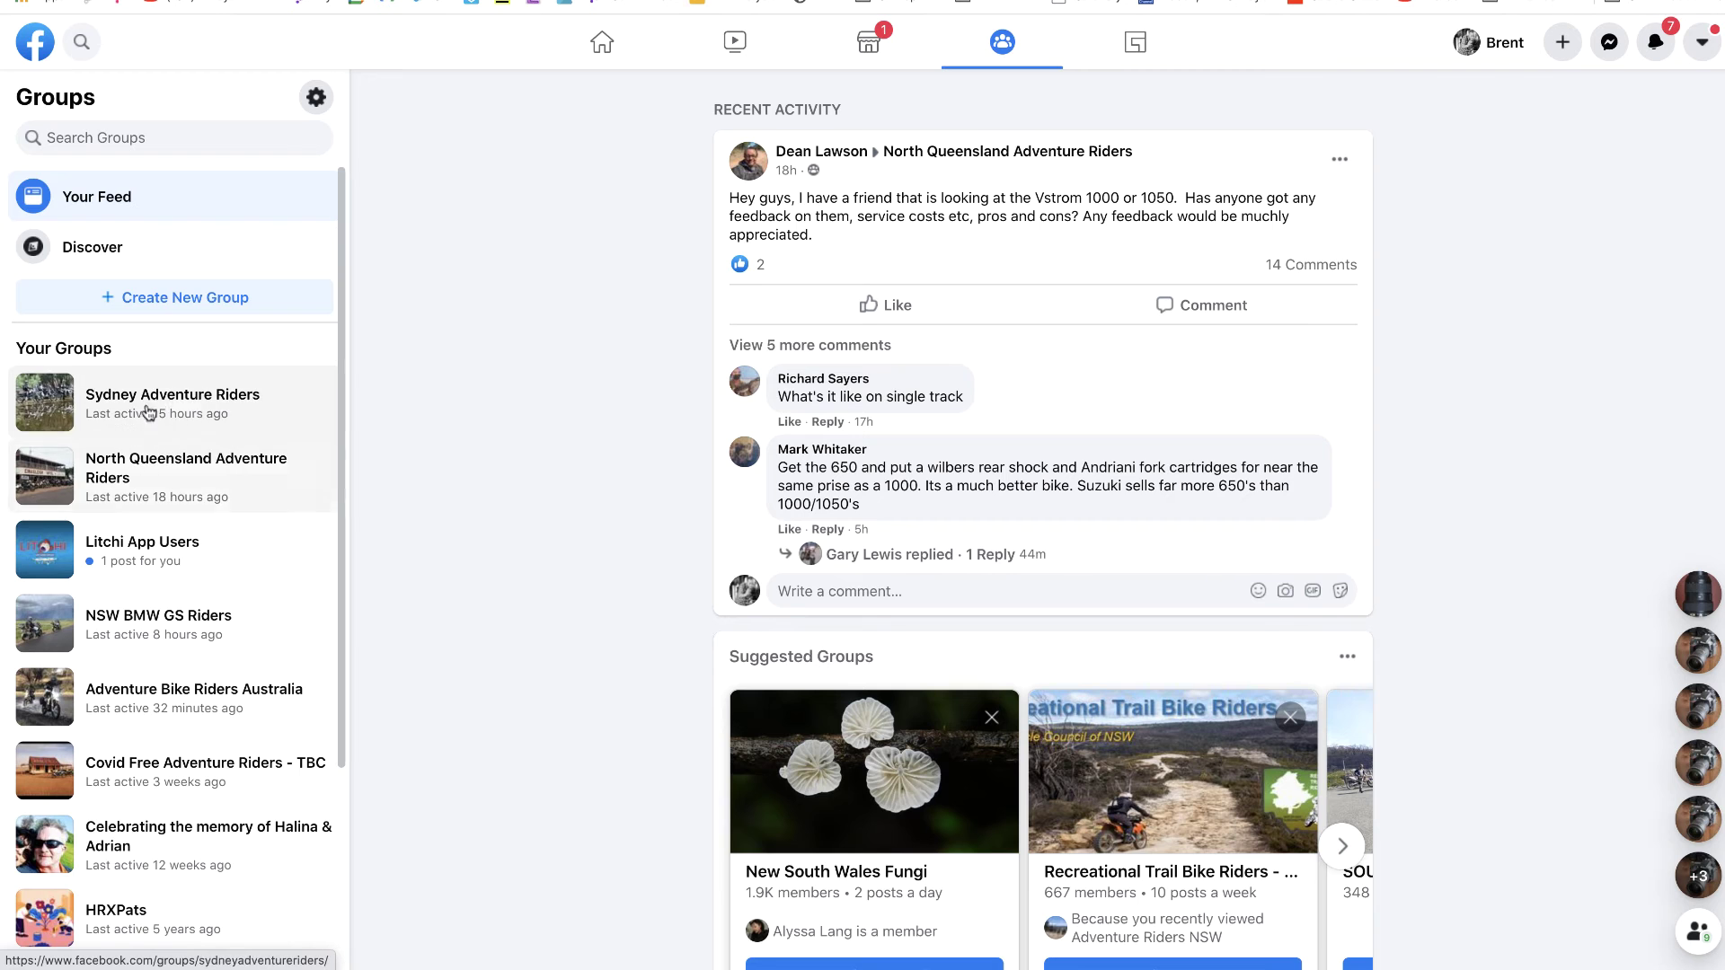
Open the Sydney Adventure Riders group's Files tab and scroll through the GPX tracks.
{"action": "left_click", "coordinate": [221, 403]}
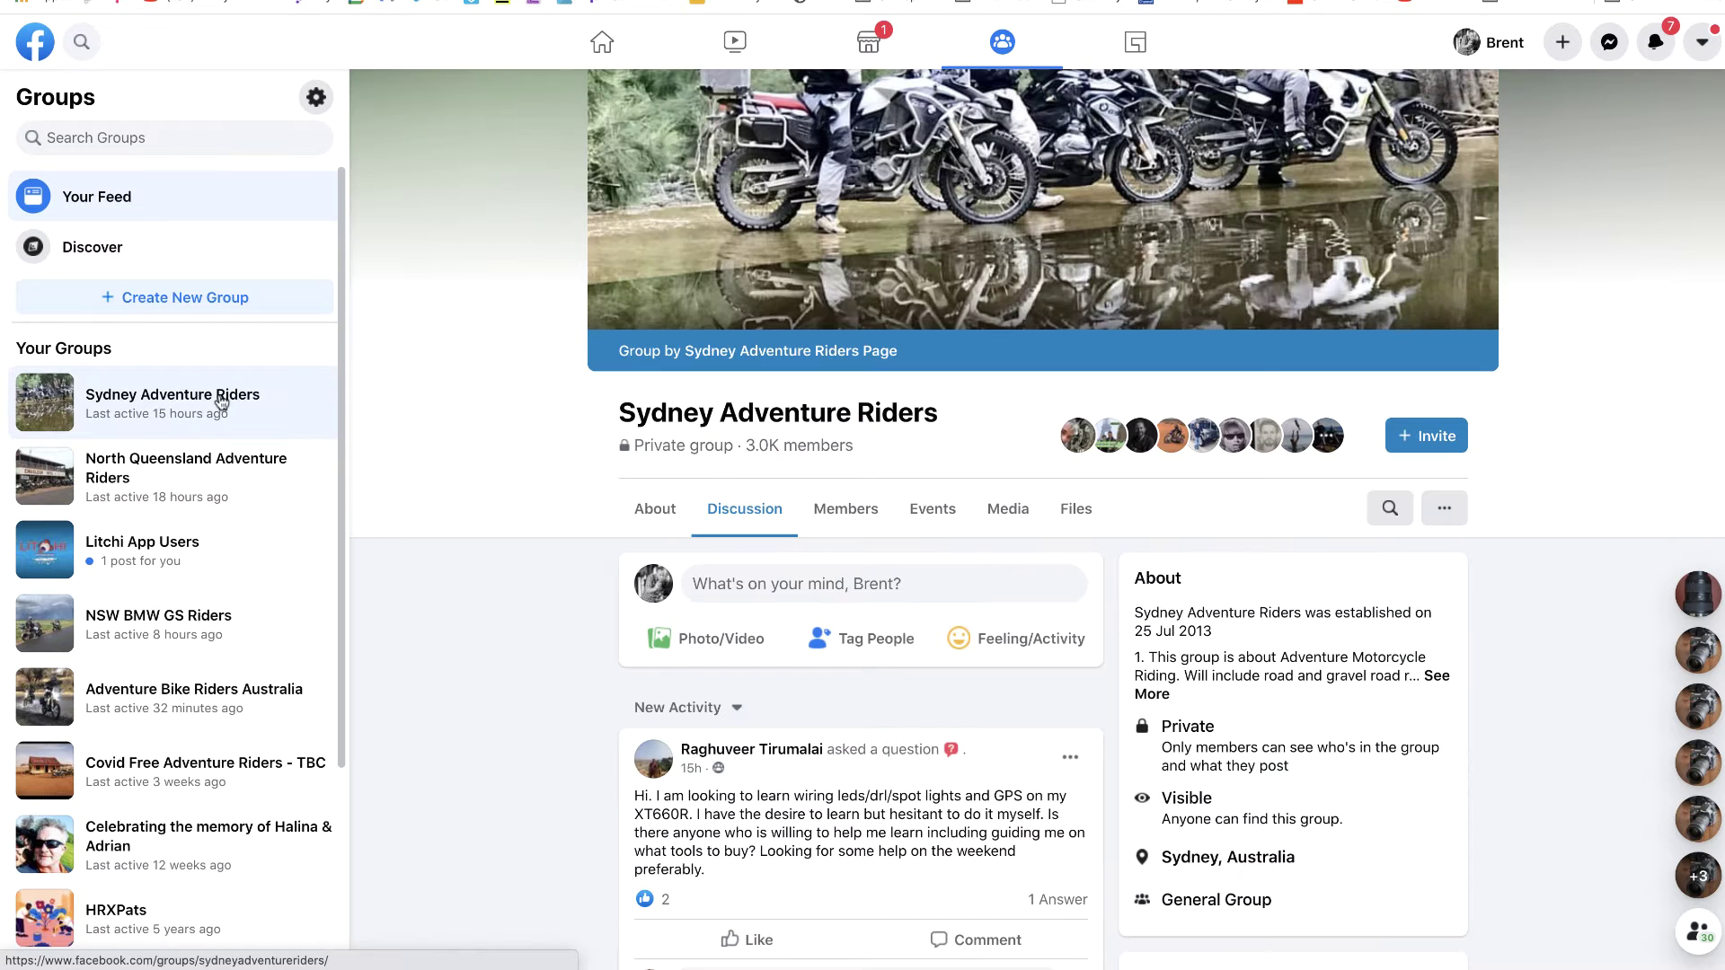
{"action": "left_click", "coordinate": [1082, 514]}
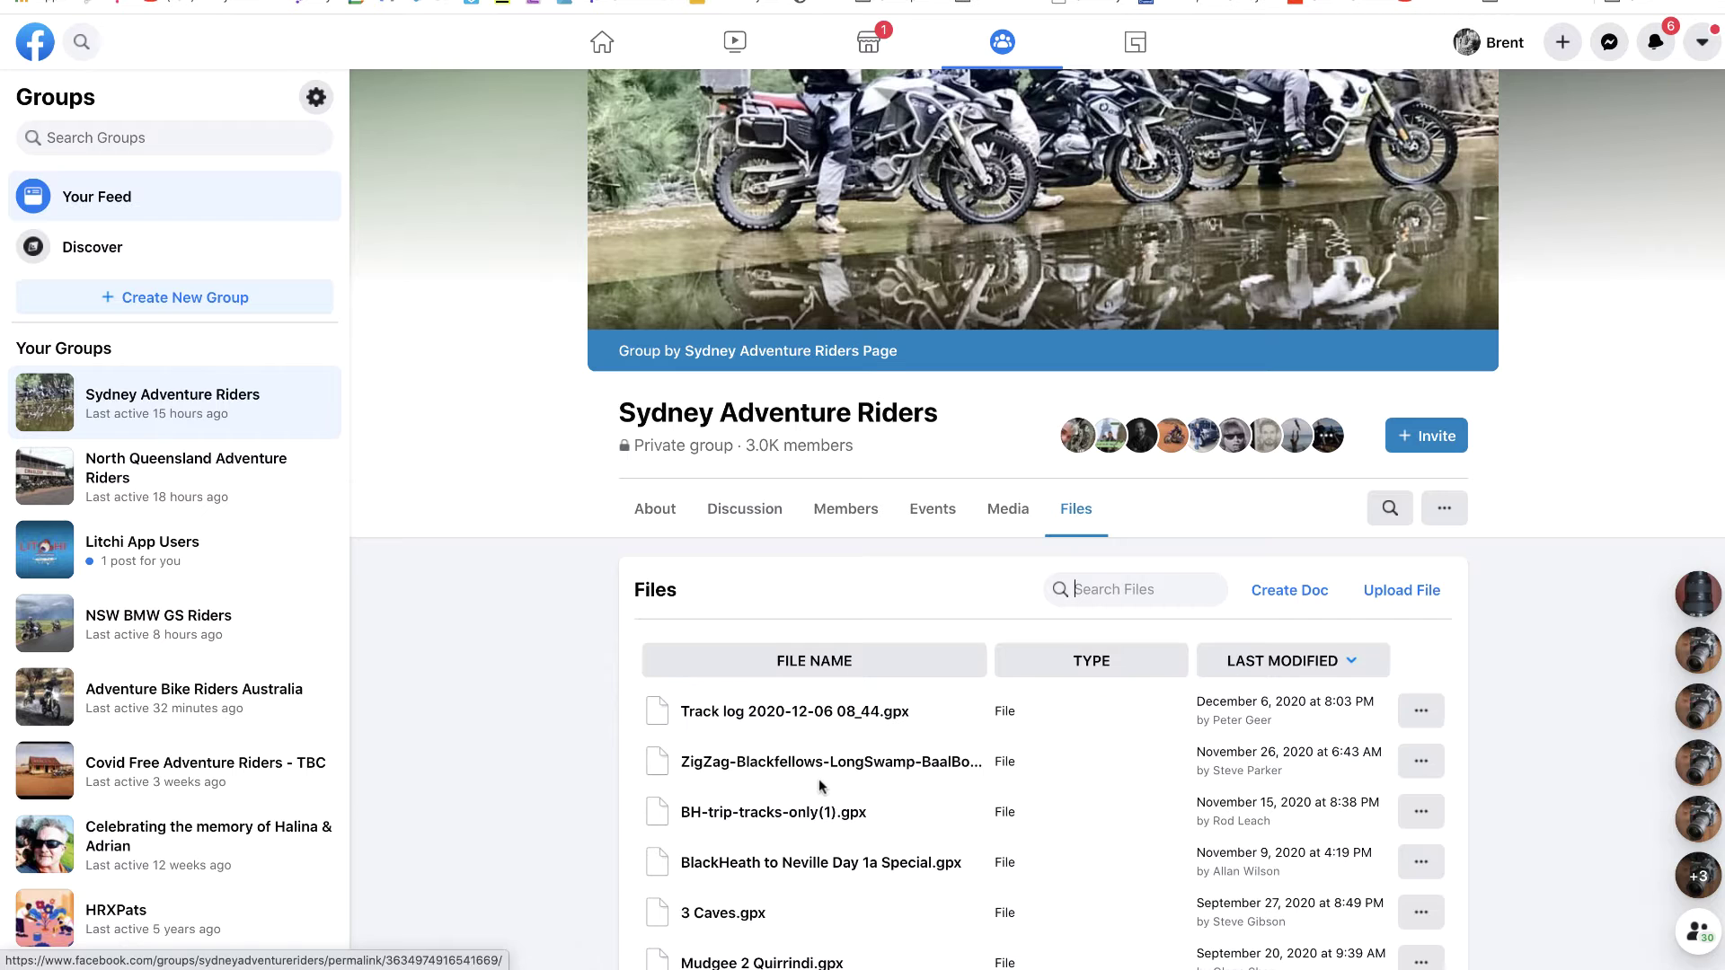
{"action": "scroll", "coordinate": [820, 783], "scroll_direction": "down", "scroll_amount": 2}
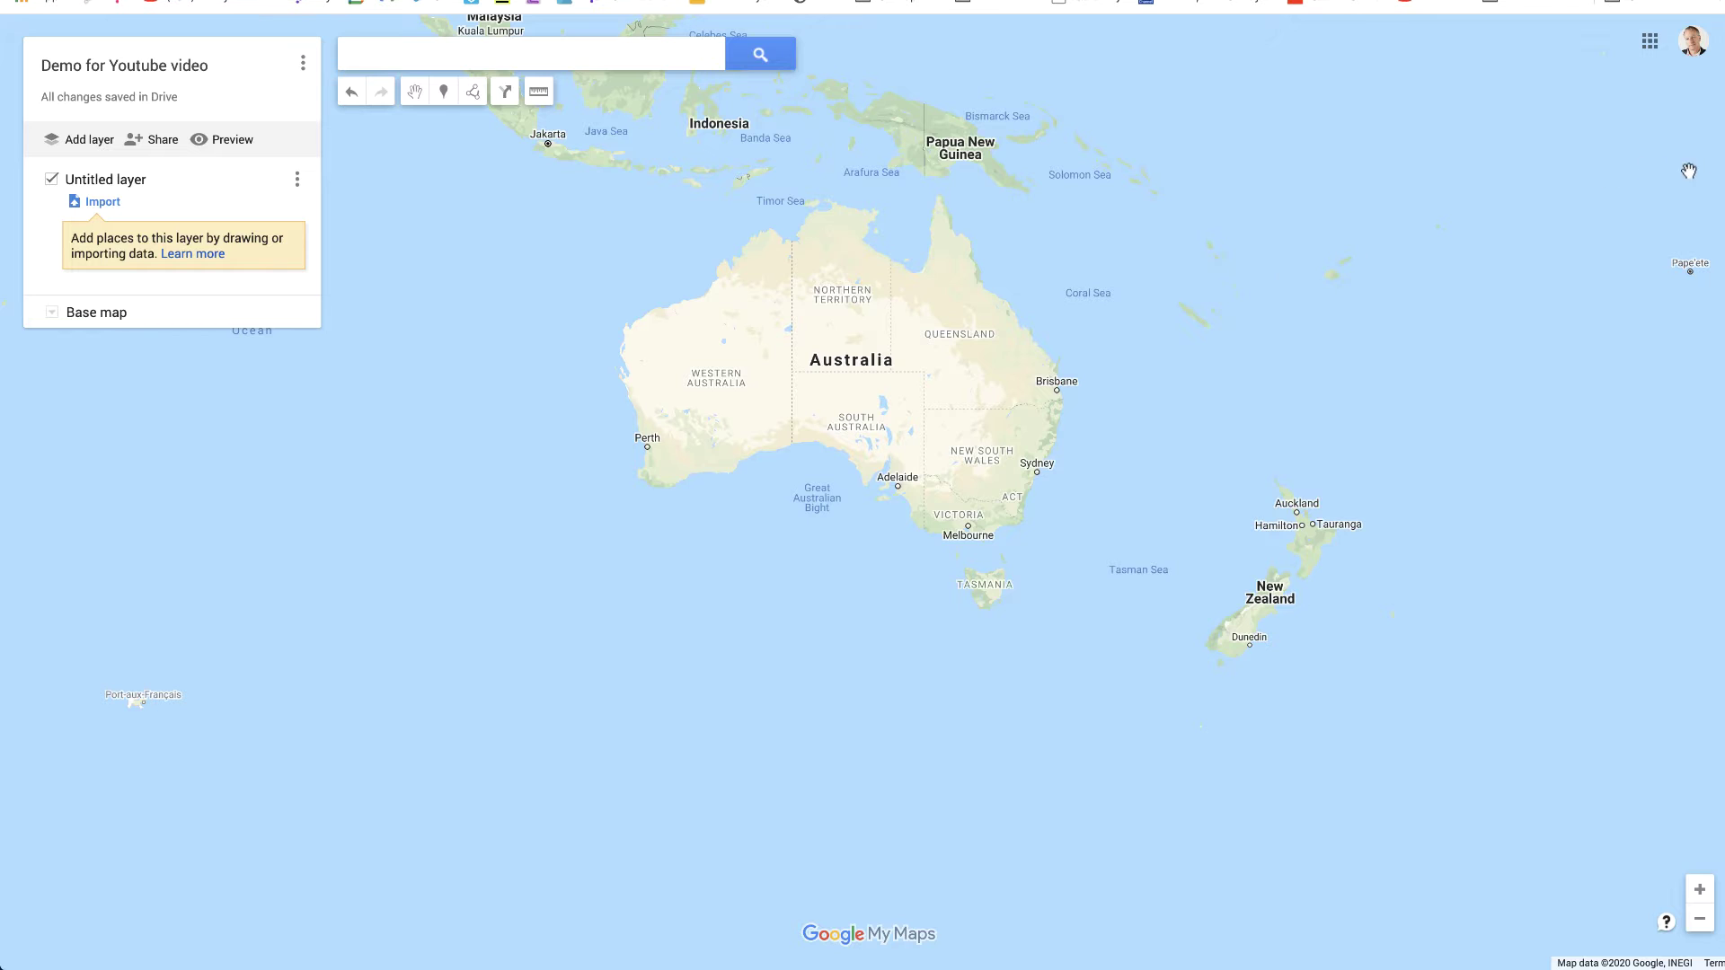
Import the desktop file '001 Wismens to Hill End.gpx' into the Untitled layer.
{"action": "left_click_drag", "start_coordinate": [1722, 187], "coordinate": [1507, 191]}
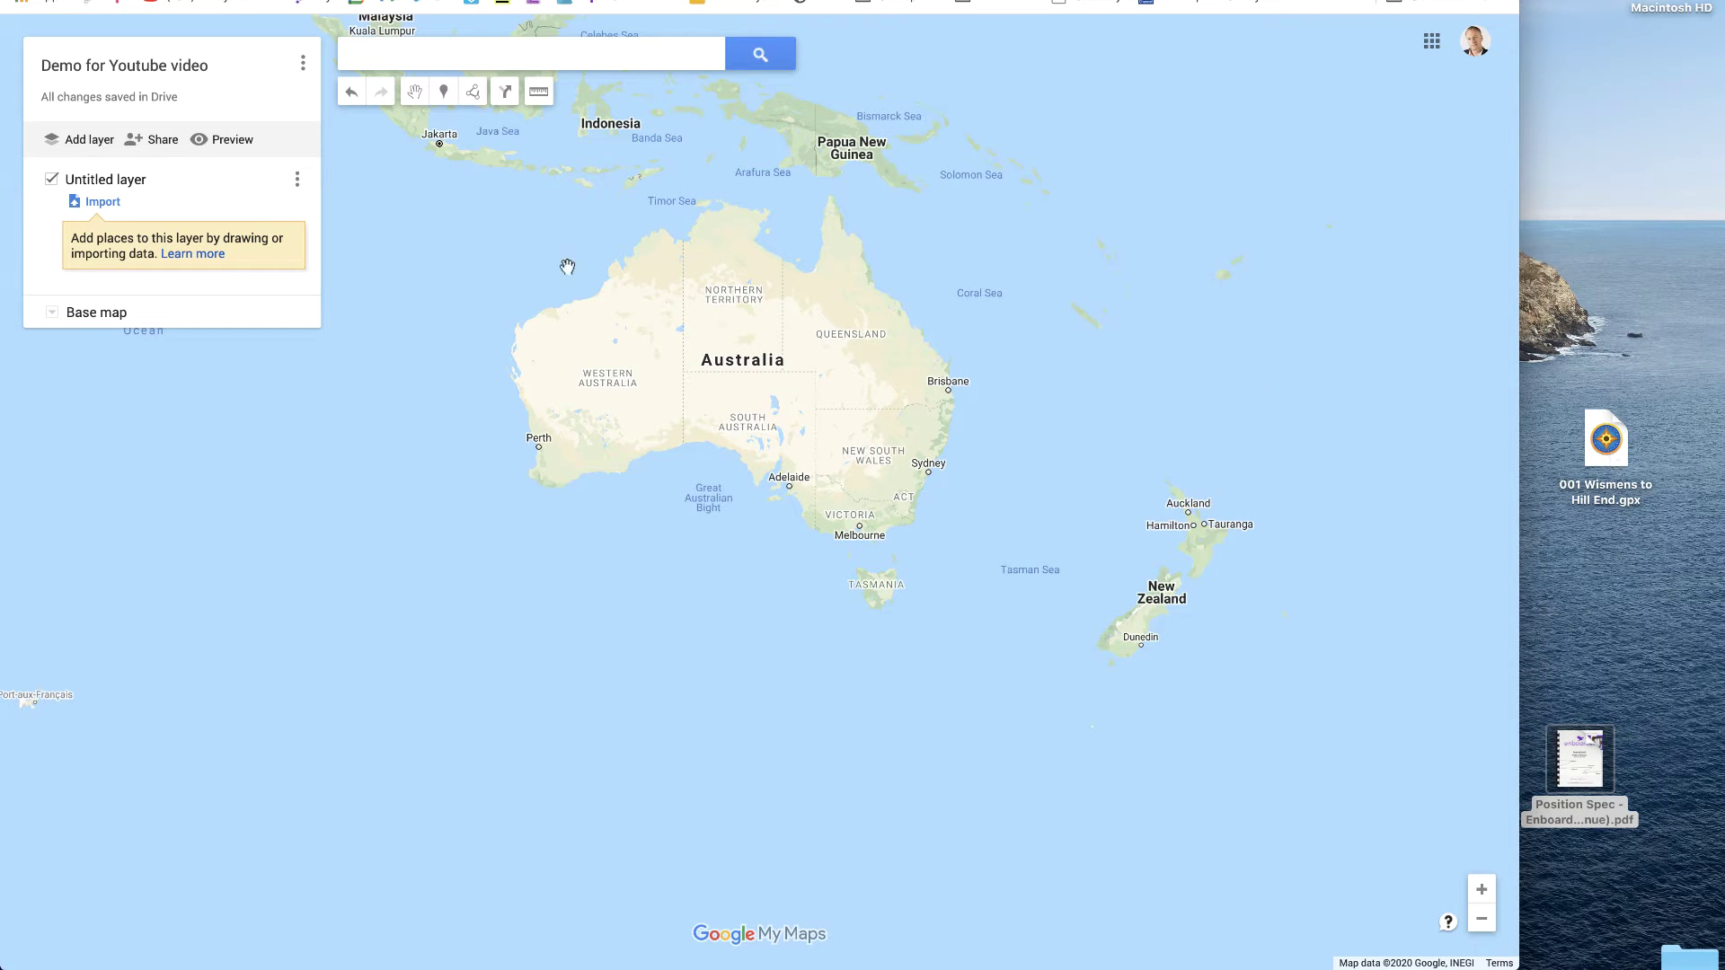
{"action": "left_click", "coordinate": [105, 203]}
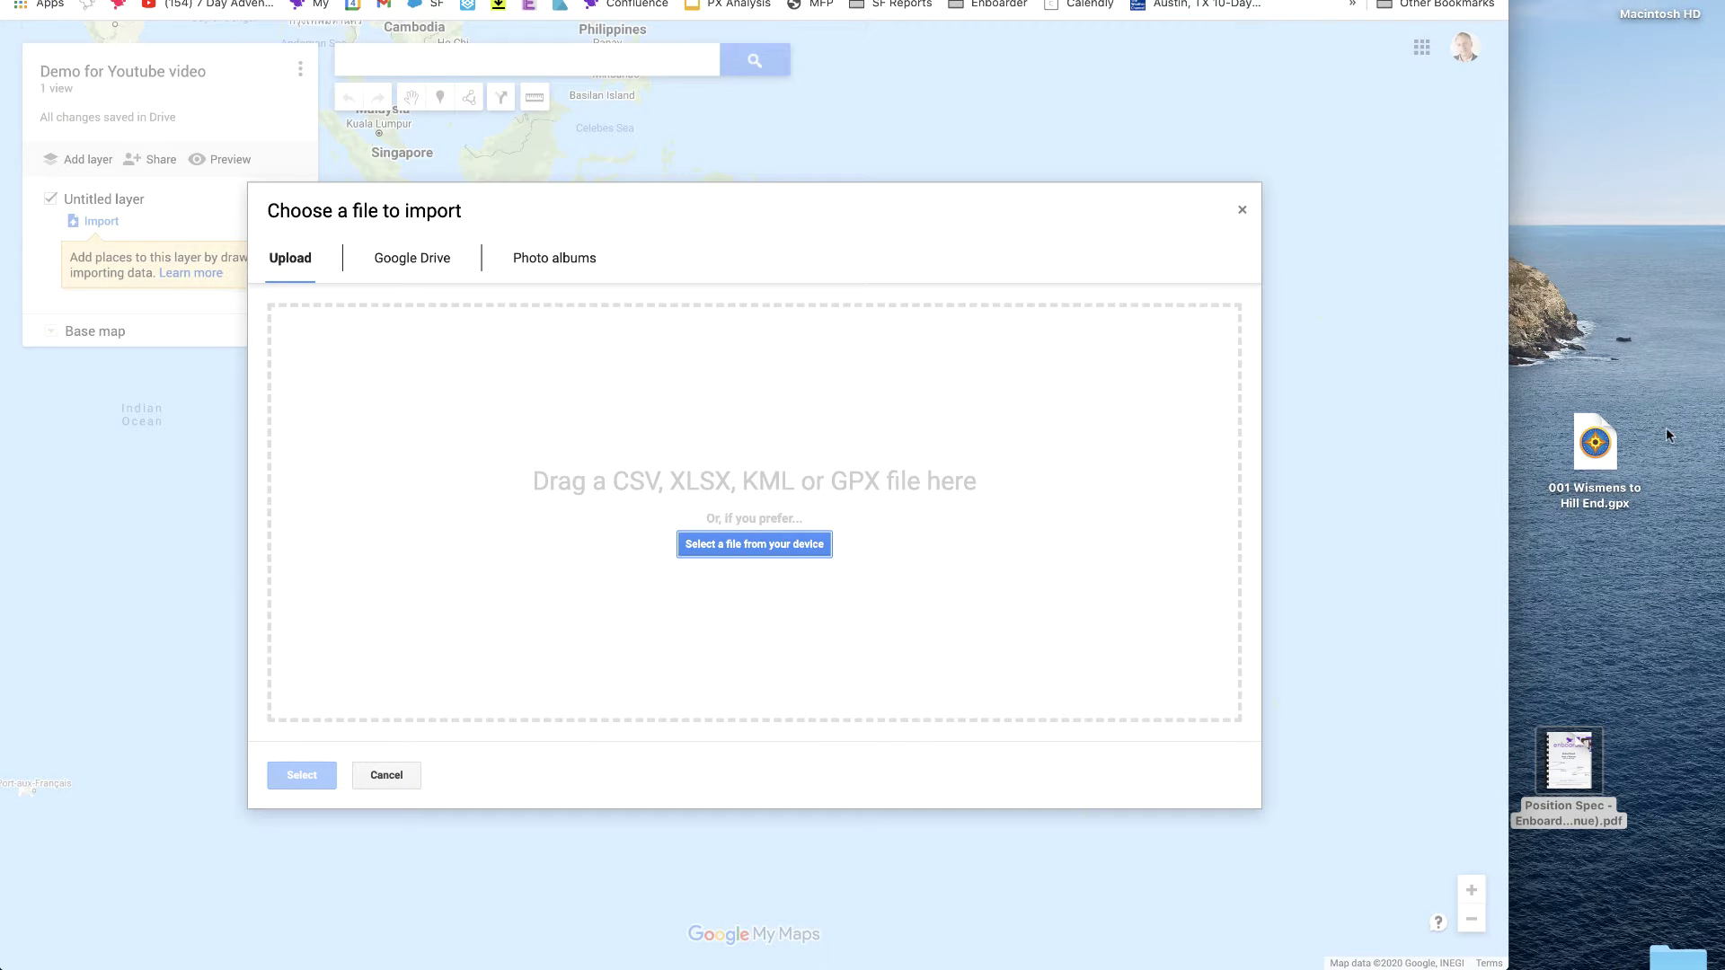
{"action": "left_click_drag", "start_coordinate": [1594, 445], "coordinate": [802, 516]}
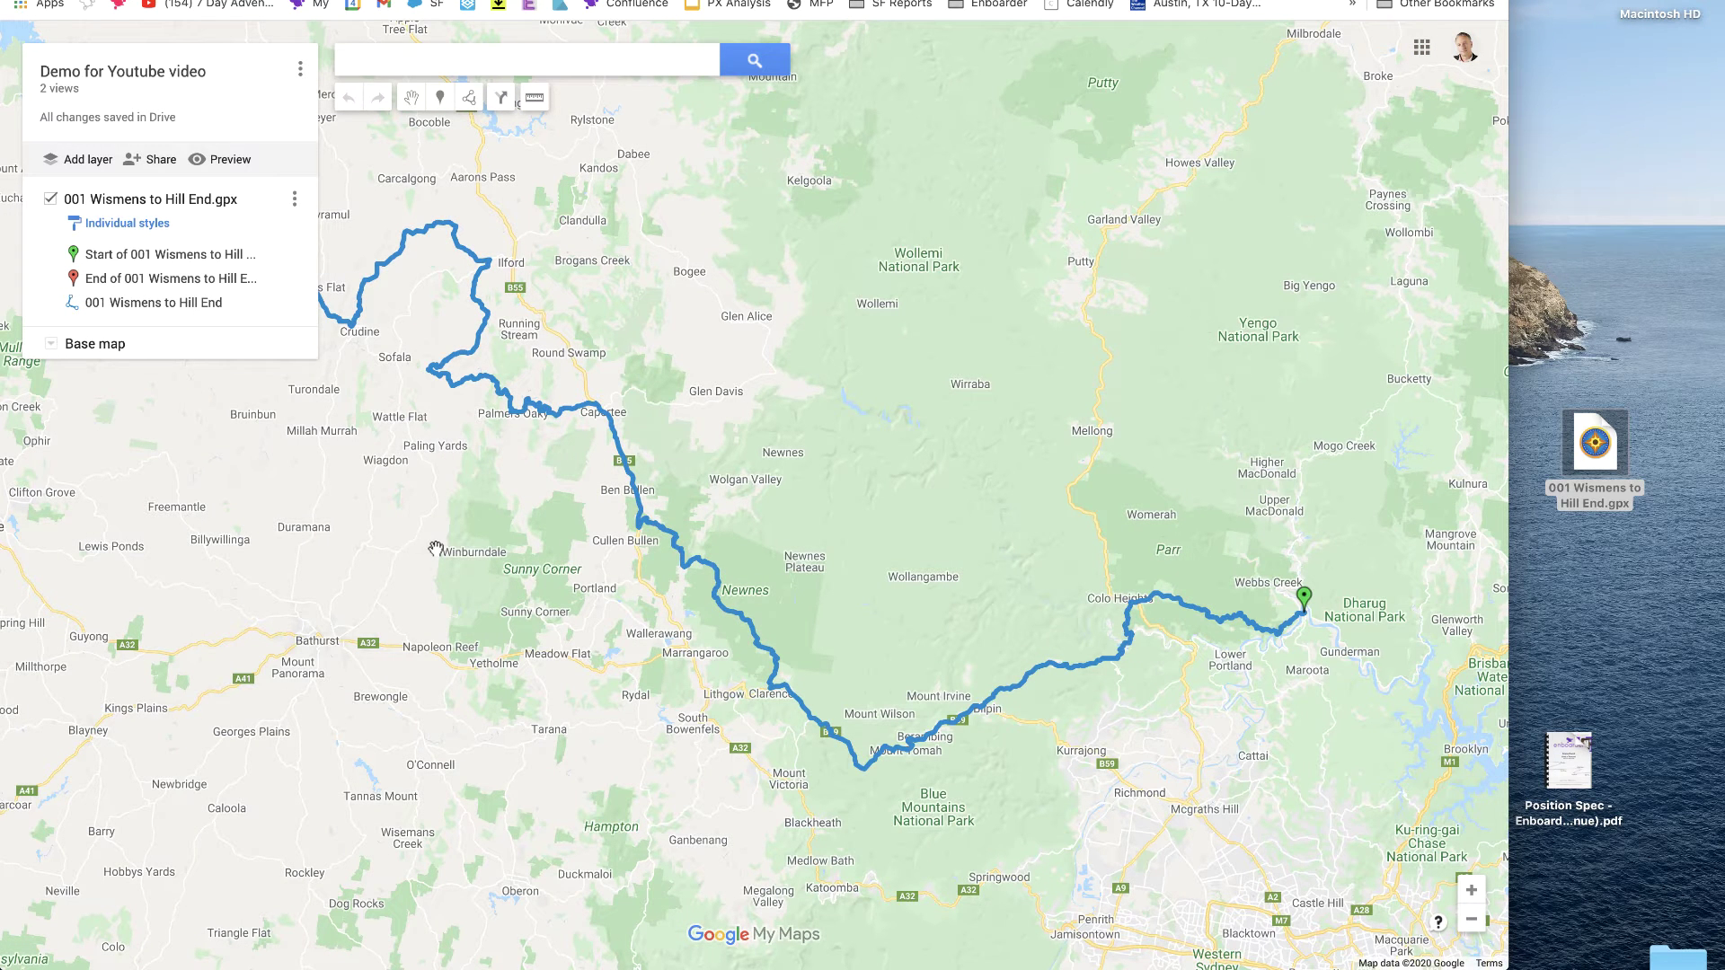
Zoom and pan the map so the Wismens to Hill End route fills it.
{"action": "scroll", "coordinate": [733, 450], "scroll_direction": "down", "scroll_amount": 2}
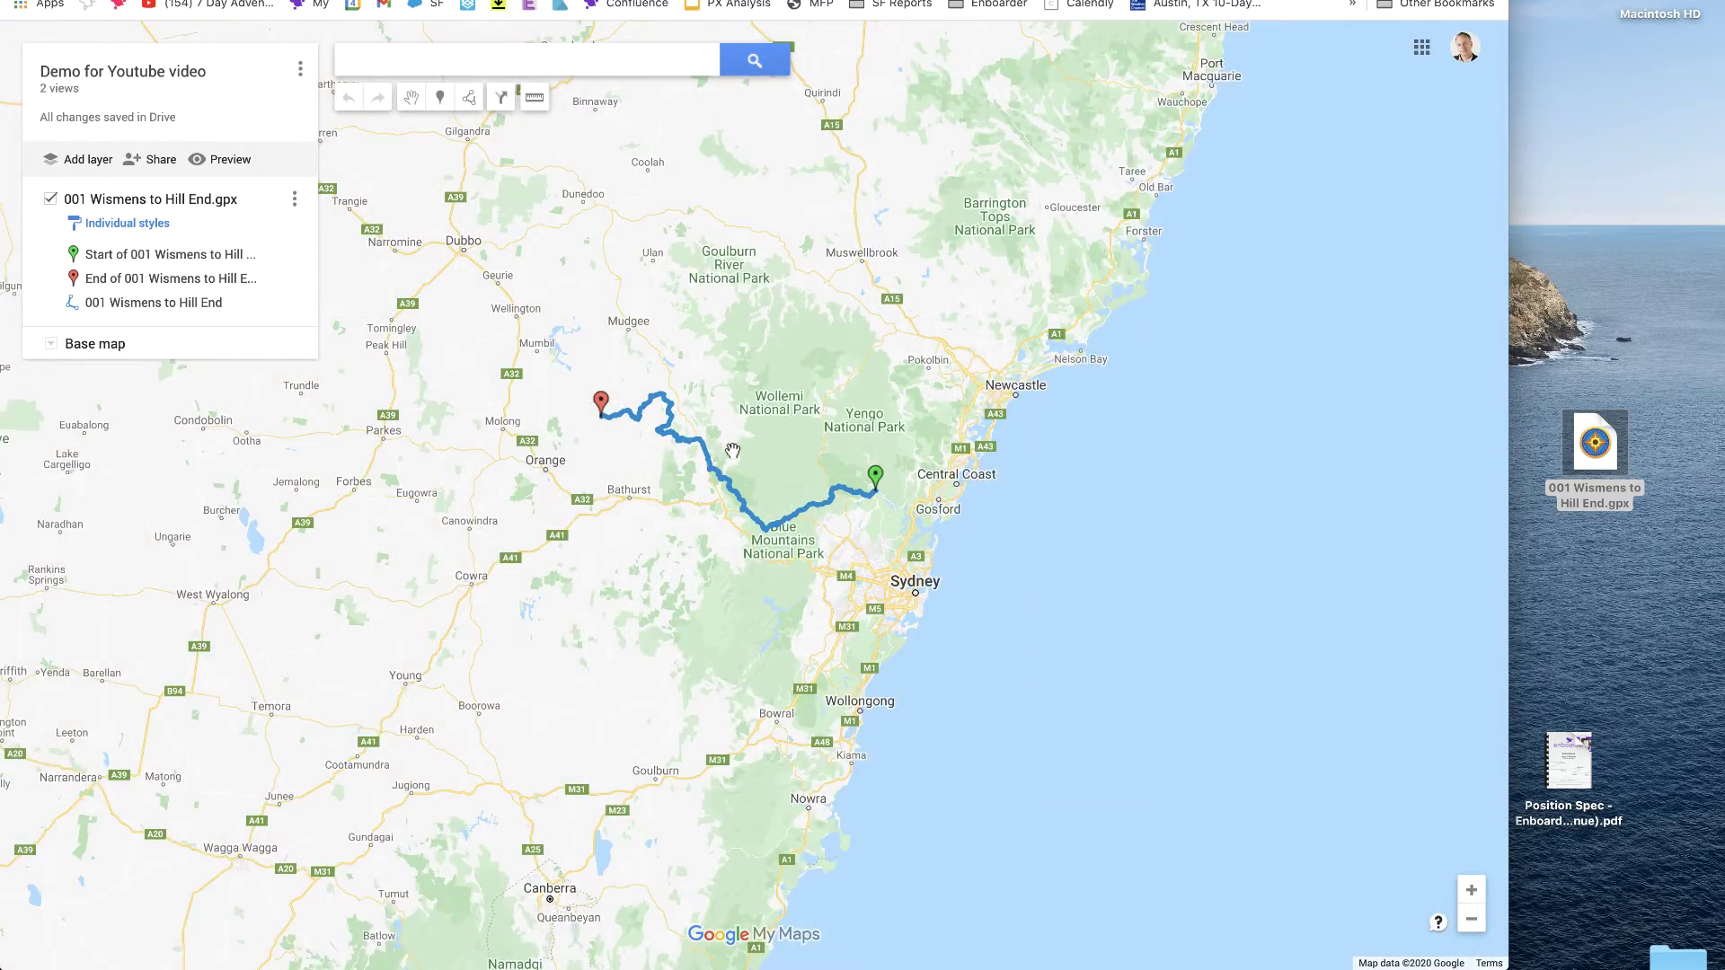
{"action": "left_click_drag", "start_coordinate": [732, 451], "coordinate": [887, 514]}
{"action": "scroll", "coordinate": [887, 515], "scroll_direction": "up", "scroll_amount": 3}
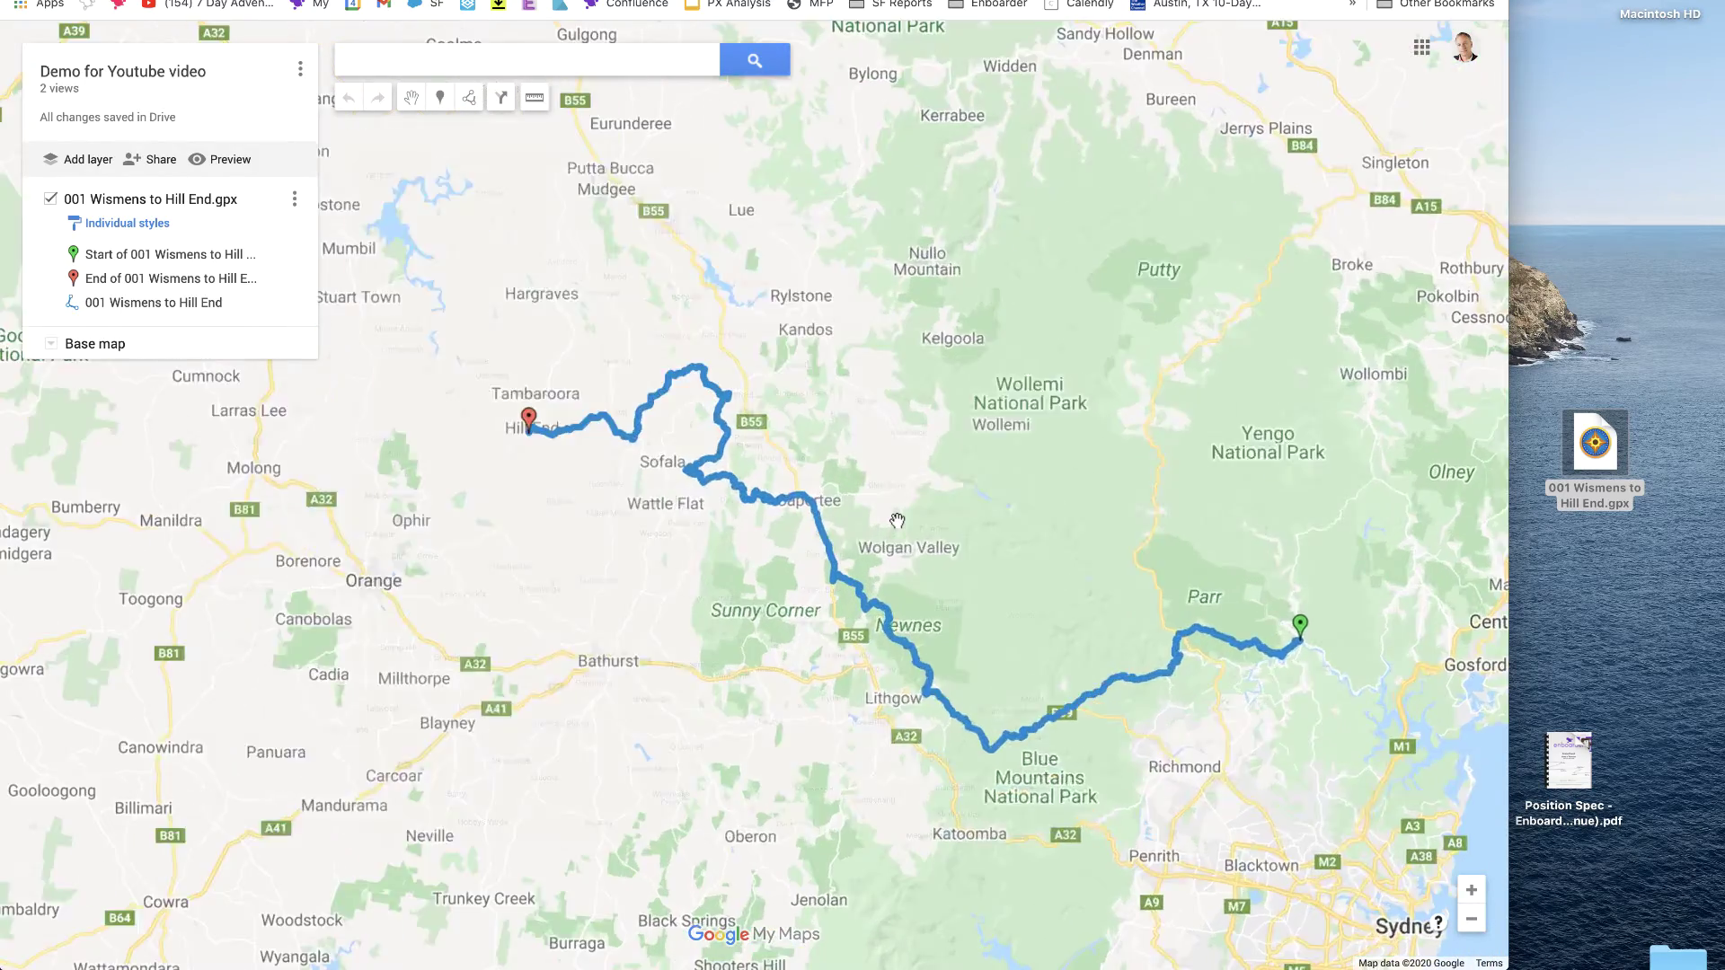
{"action": "scroll", "coordinate": [896, 520], "scroll_direction": "up", "scroll_amount": 1}
{"action": "left_click_drag", "start_coordinate": [1035, 566], "coordinate": [1021, 505]}
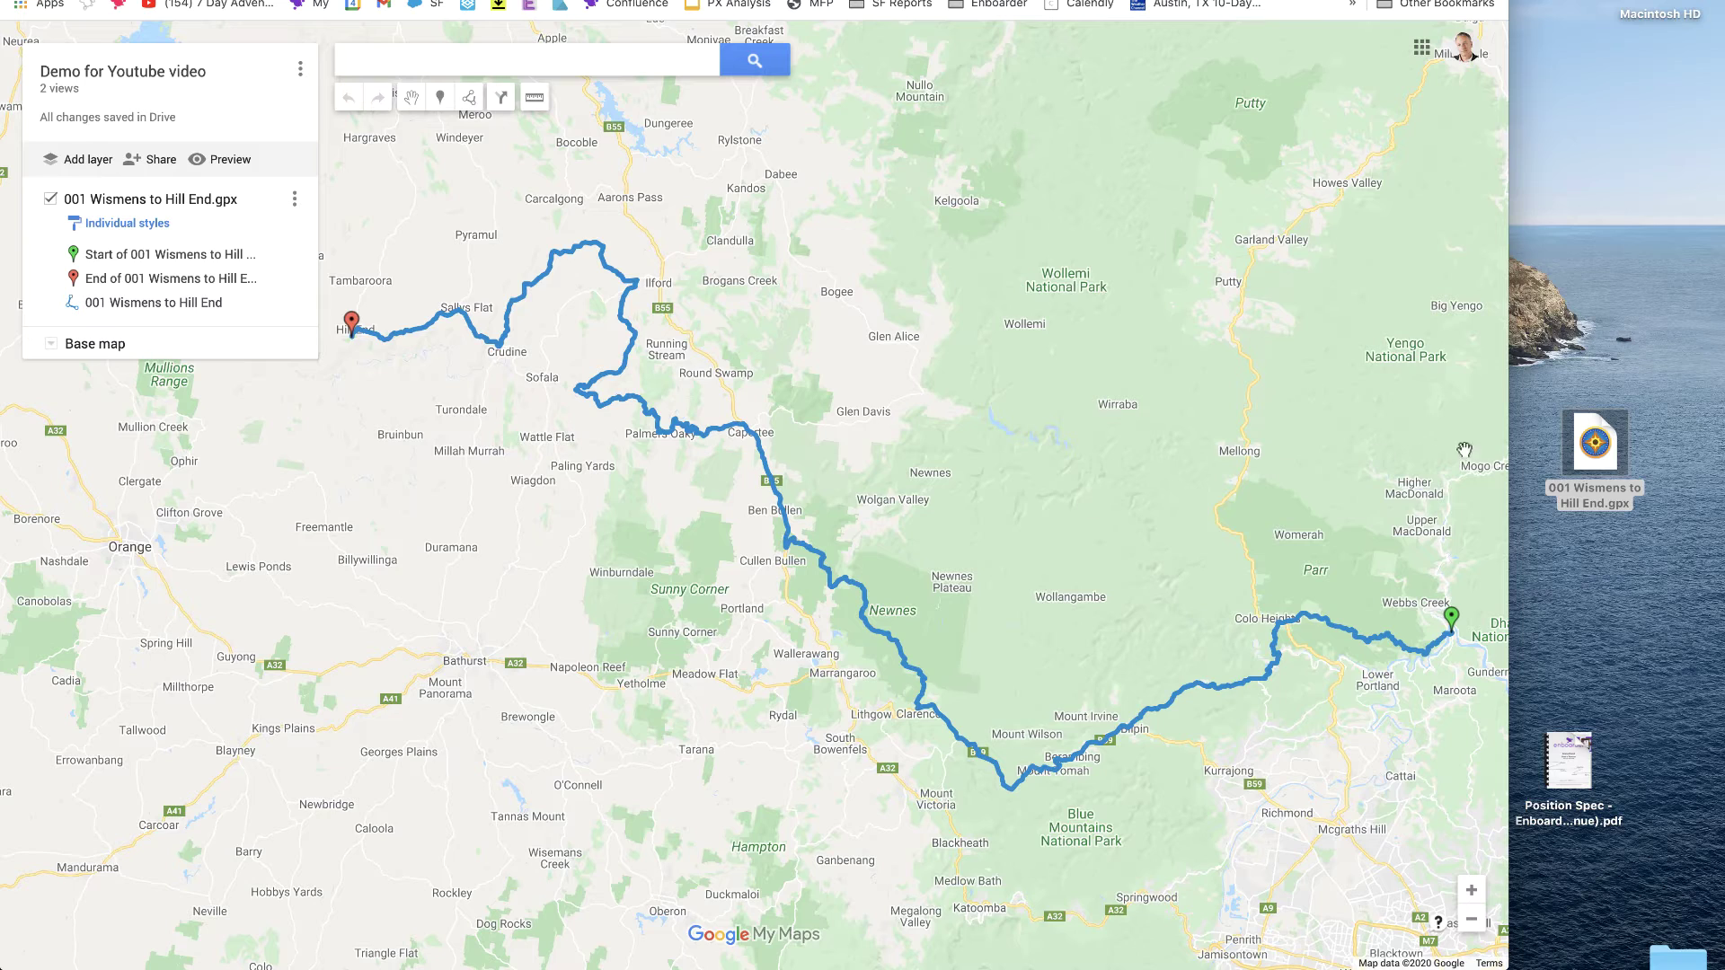
Maximise the browser, recentre the route, and screenshot the map region.
{"action": "double_click", "coordinate": [1510, 448]}
{"action": "left_click_drag", "start_coordinate": [1173, 406], "coordinate": [1218, 421]}
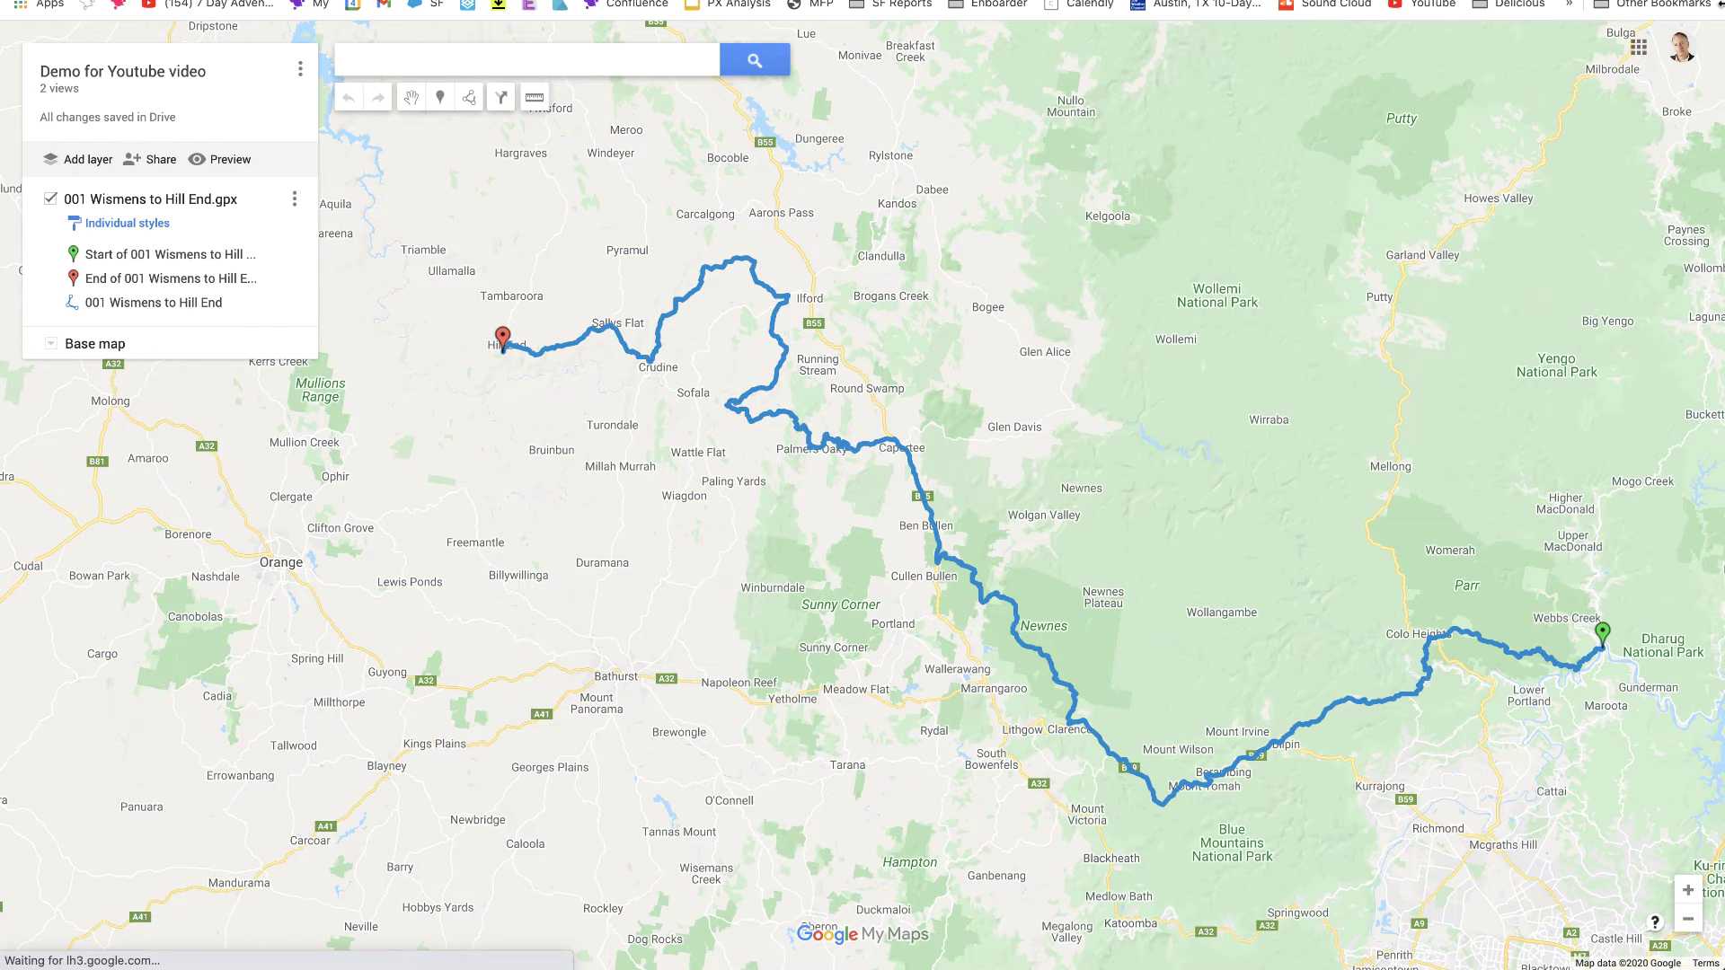
{"action": "key", "text": "super+shift+4"}
{"action": "left_click_drag", "start_coordinate": [319, 113], "coordinate": [1724, 969]}
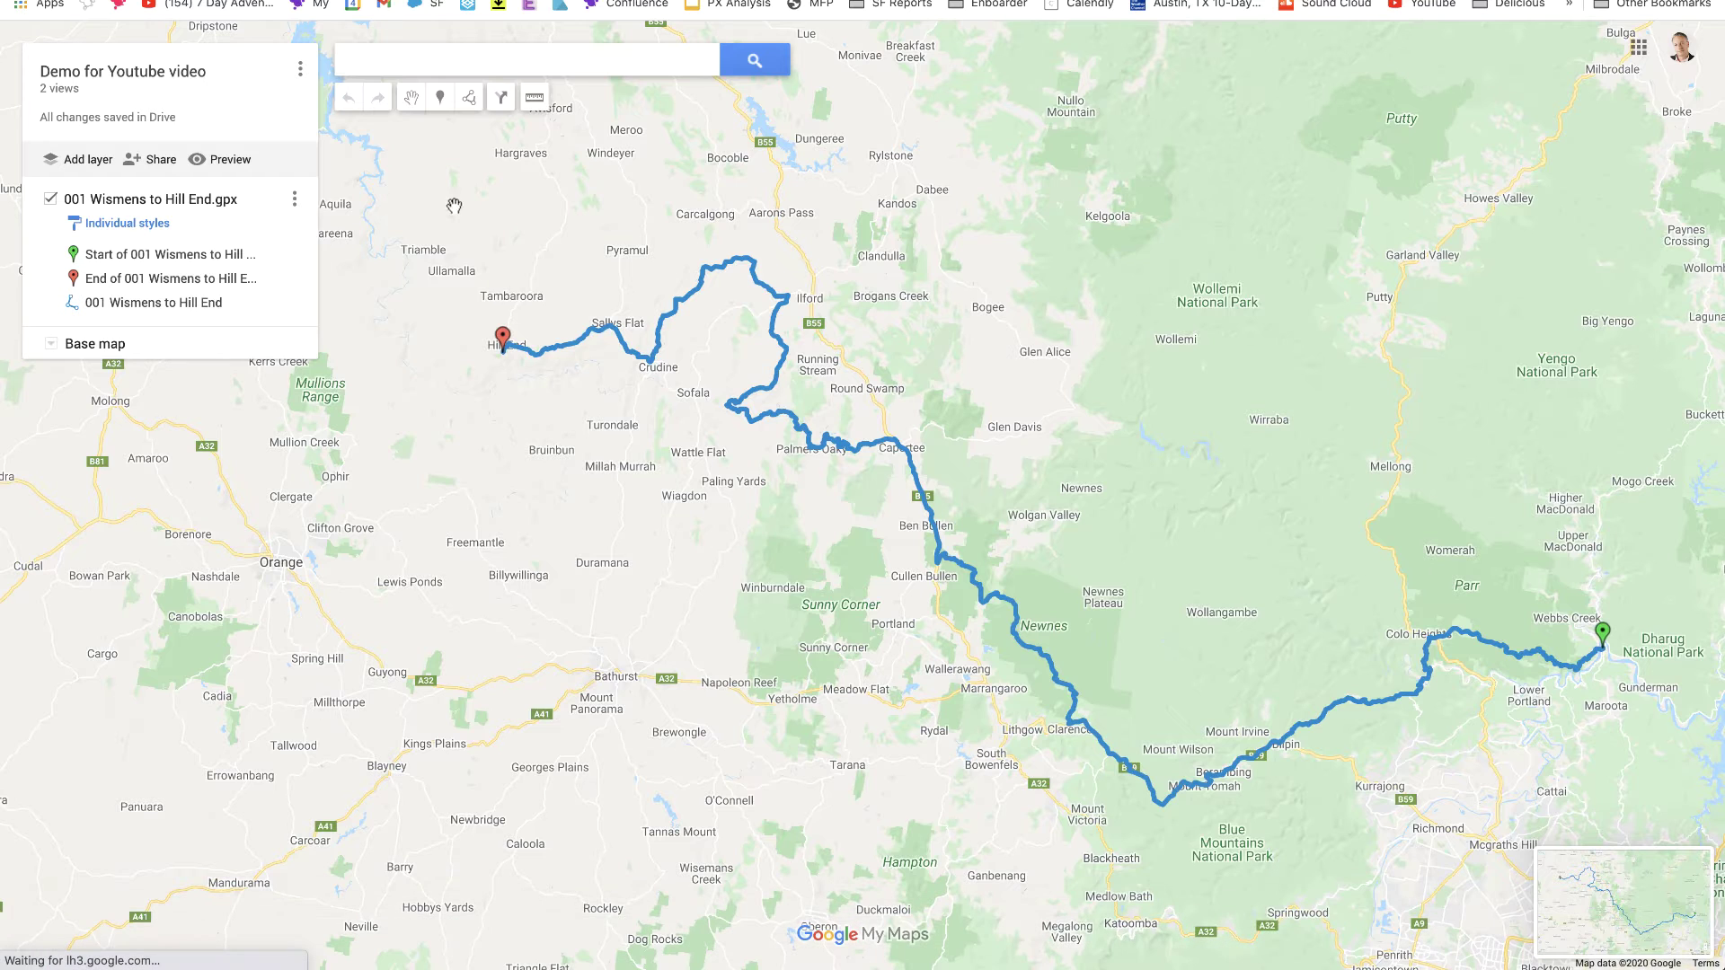
Hide the GPX route layer, screenshot the same bare map region, and launch Premiere Pro.
{"action": "left_click", "coordinate": [51, 200]}
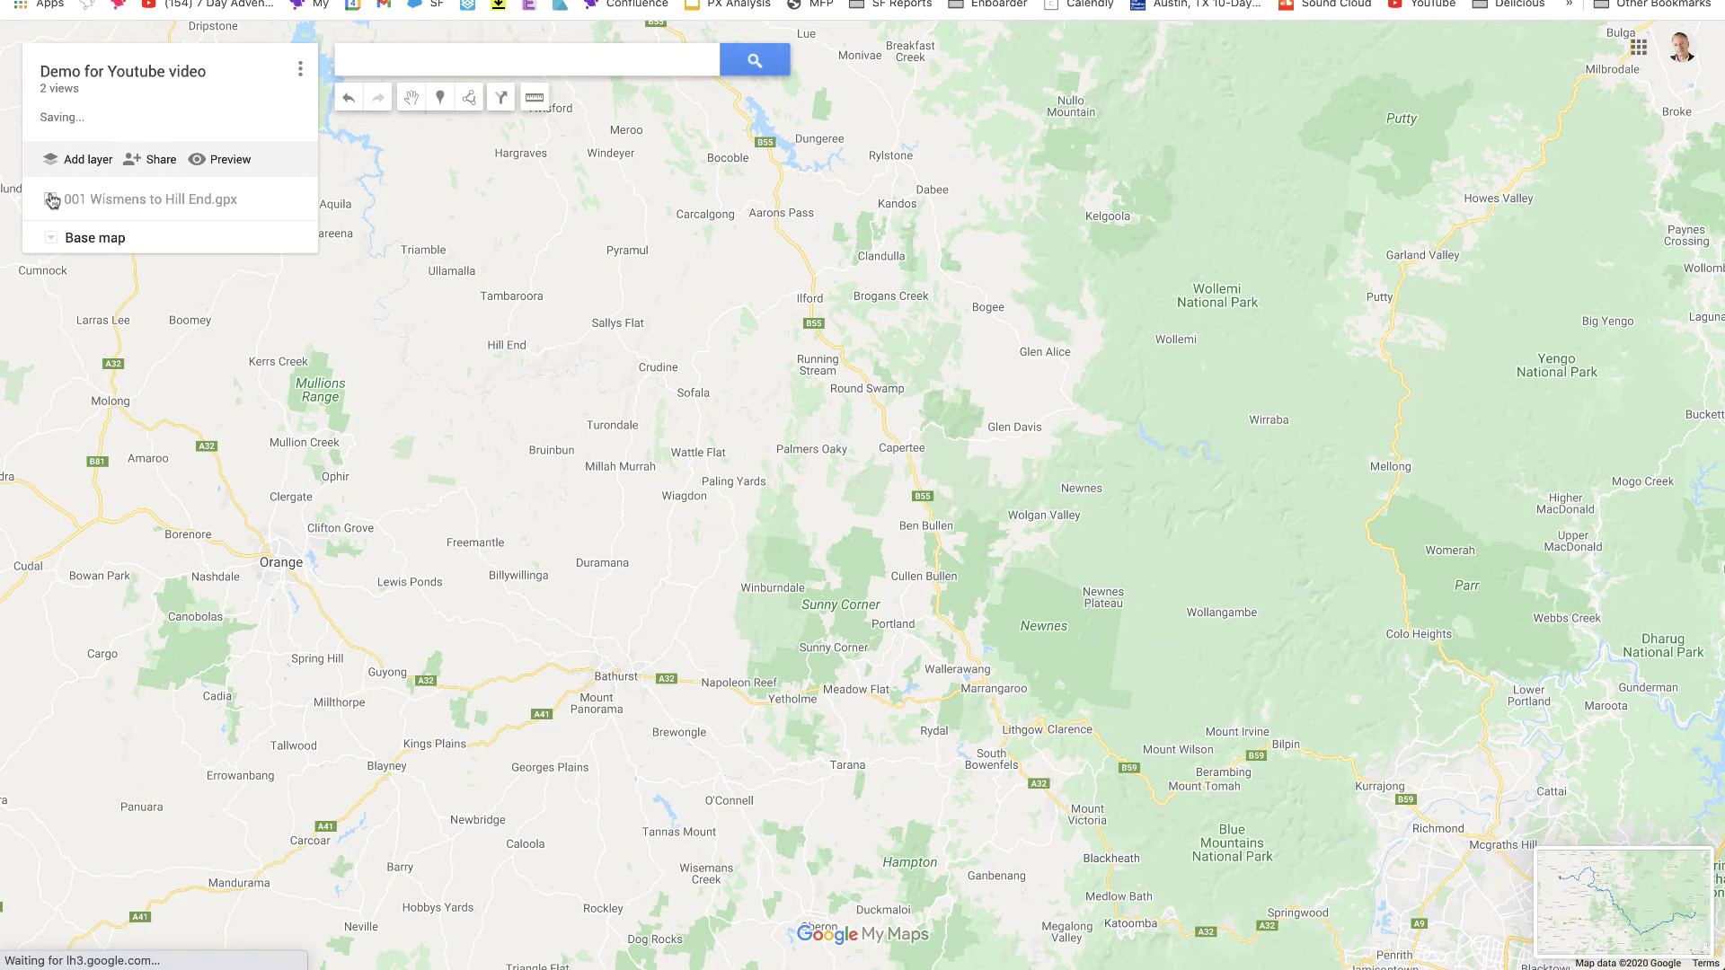
{"action": "key", "text": "super+shift+4"}
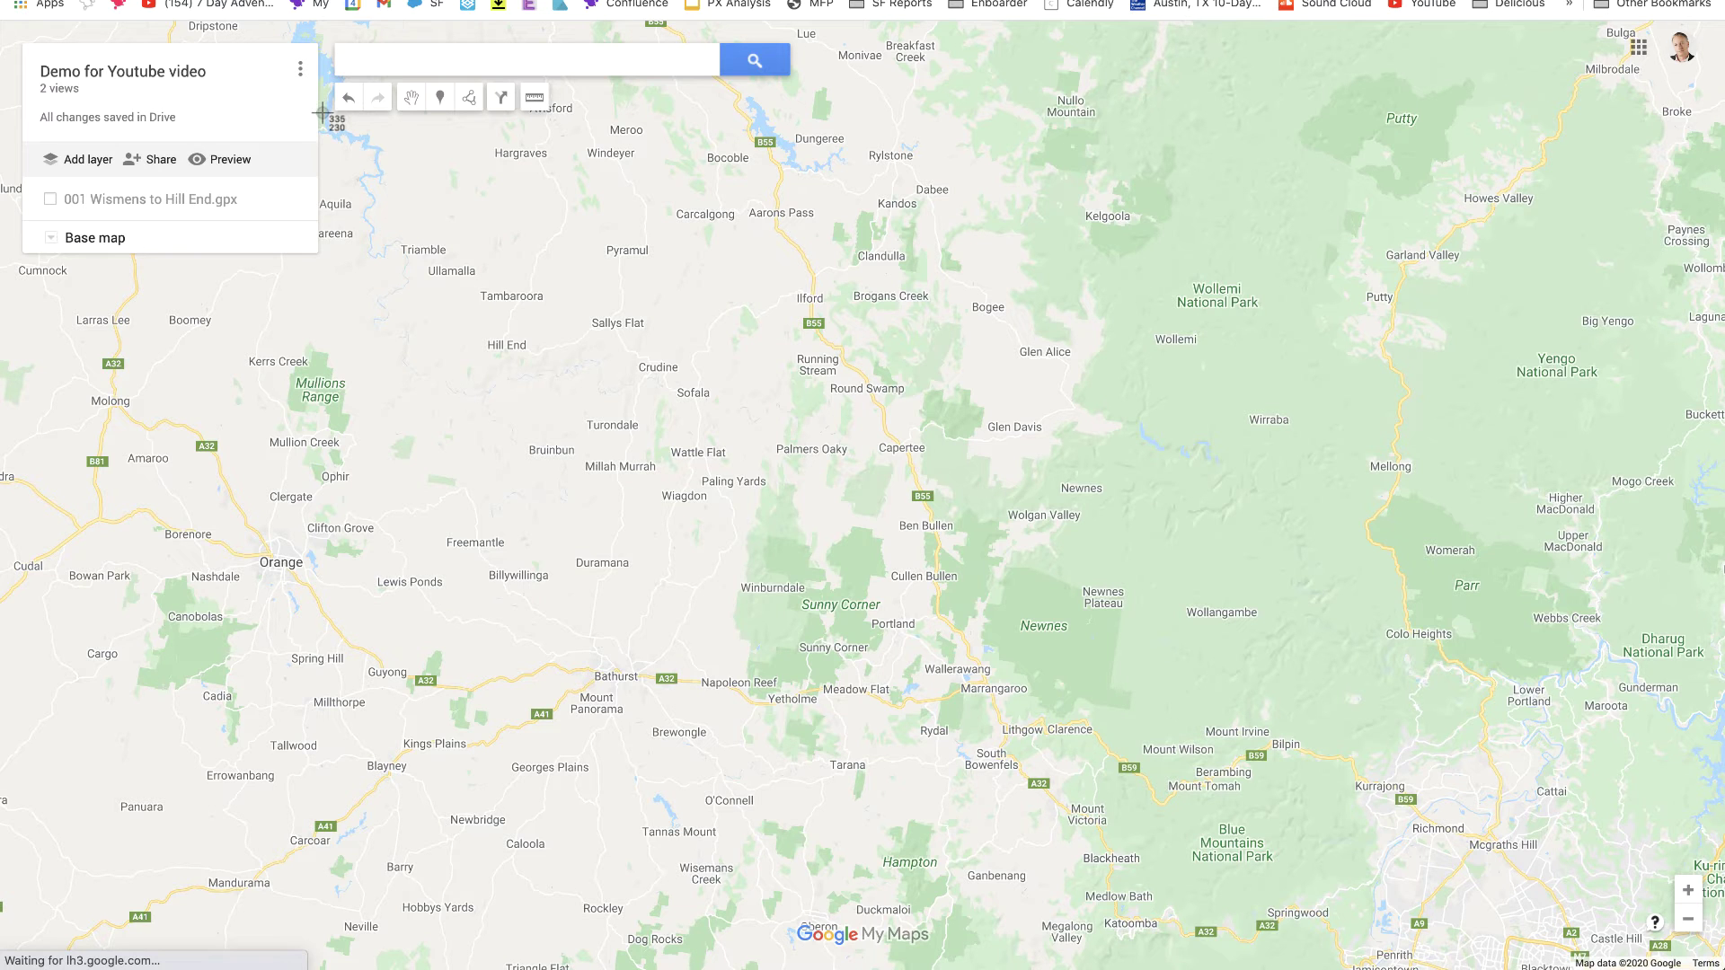
{"action": "left_click_drag", "start_coordinate": [319, 112], "coordinate": [1724, 969]}
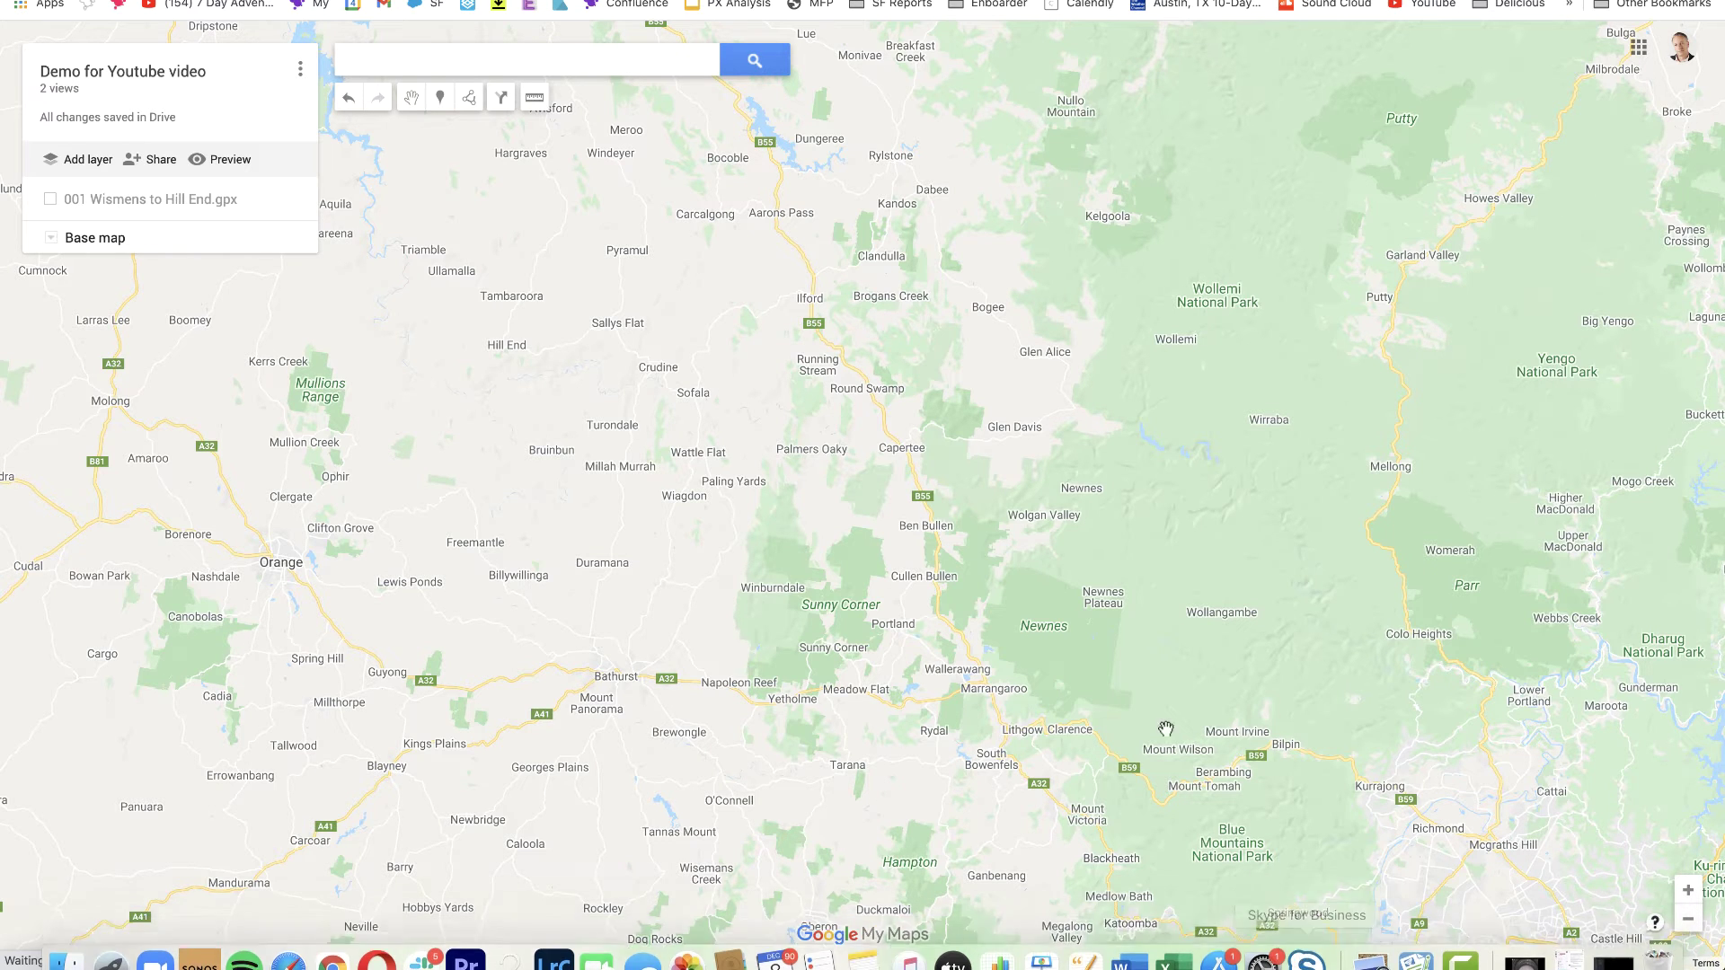
{"action": "left_click", "coordinate": [463, 943]}
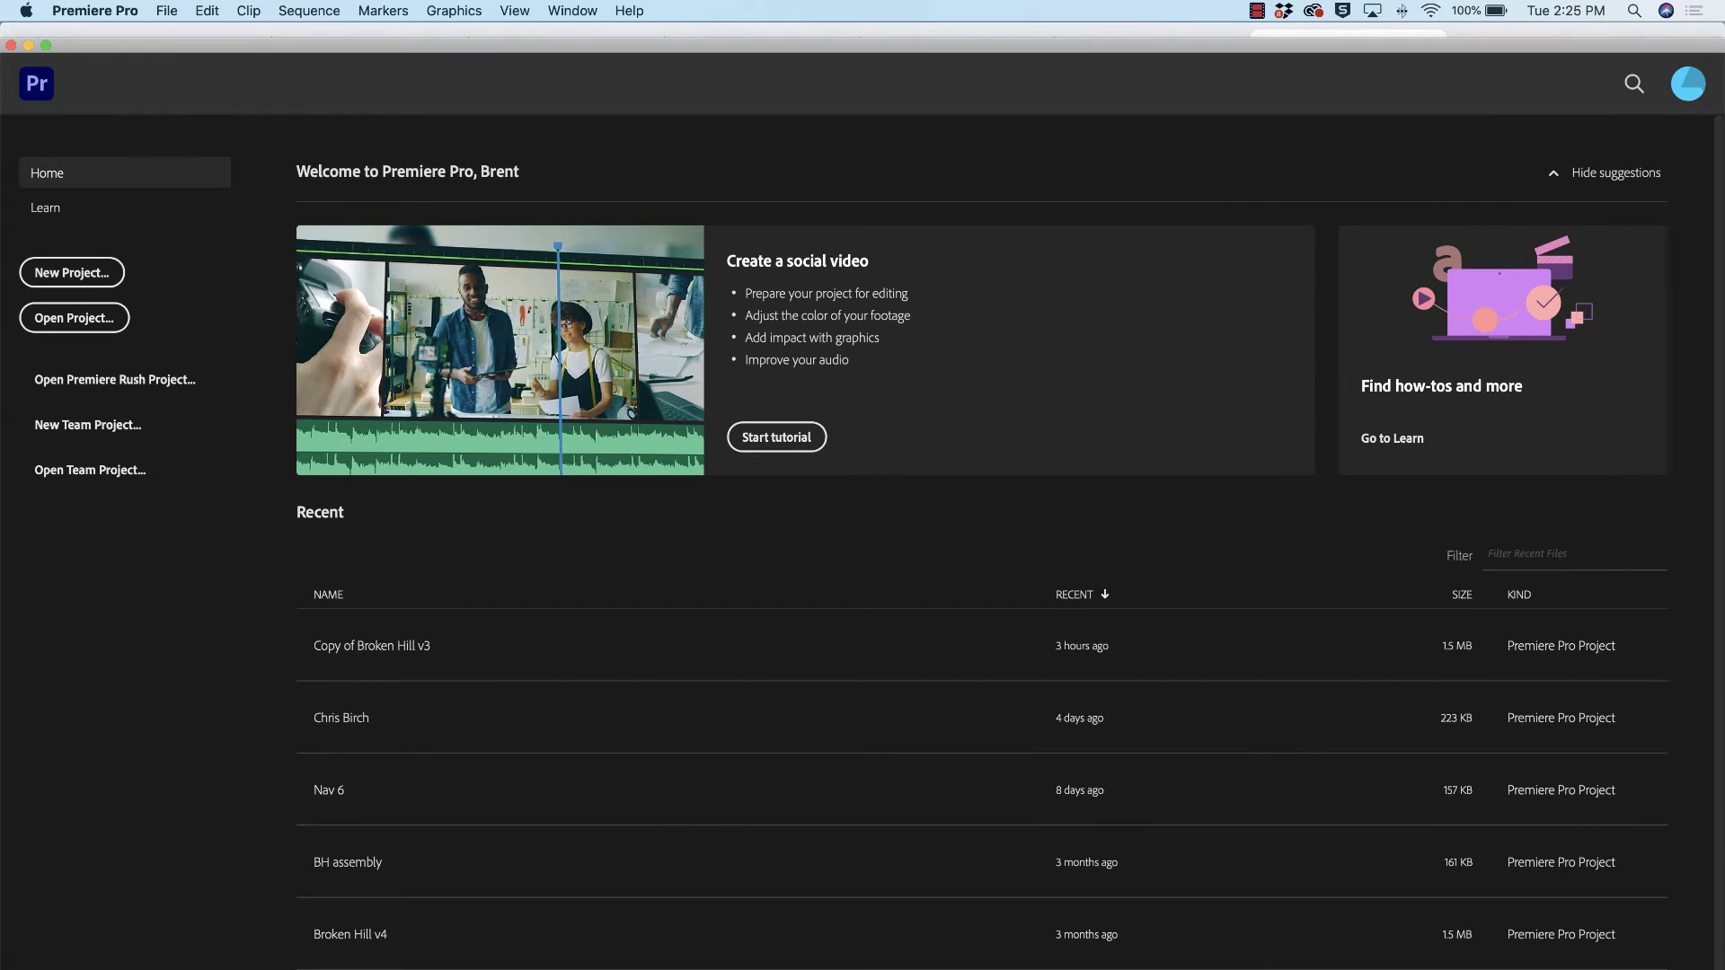
Create a new Premiere project named 'demo' in the Broken Hill folder.
{"action": "left_click", "coordinate": [81, 275]}
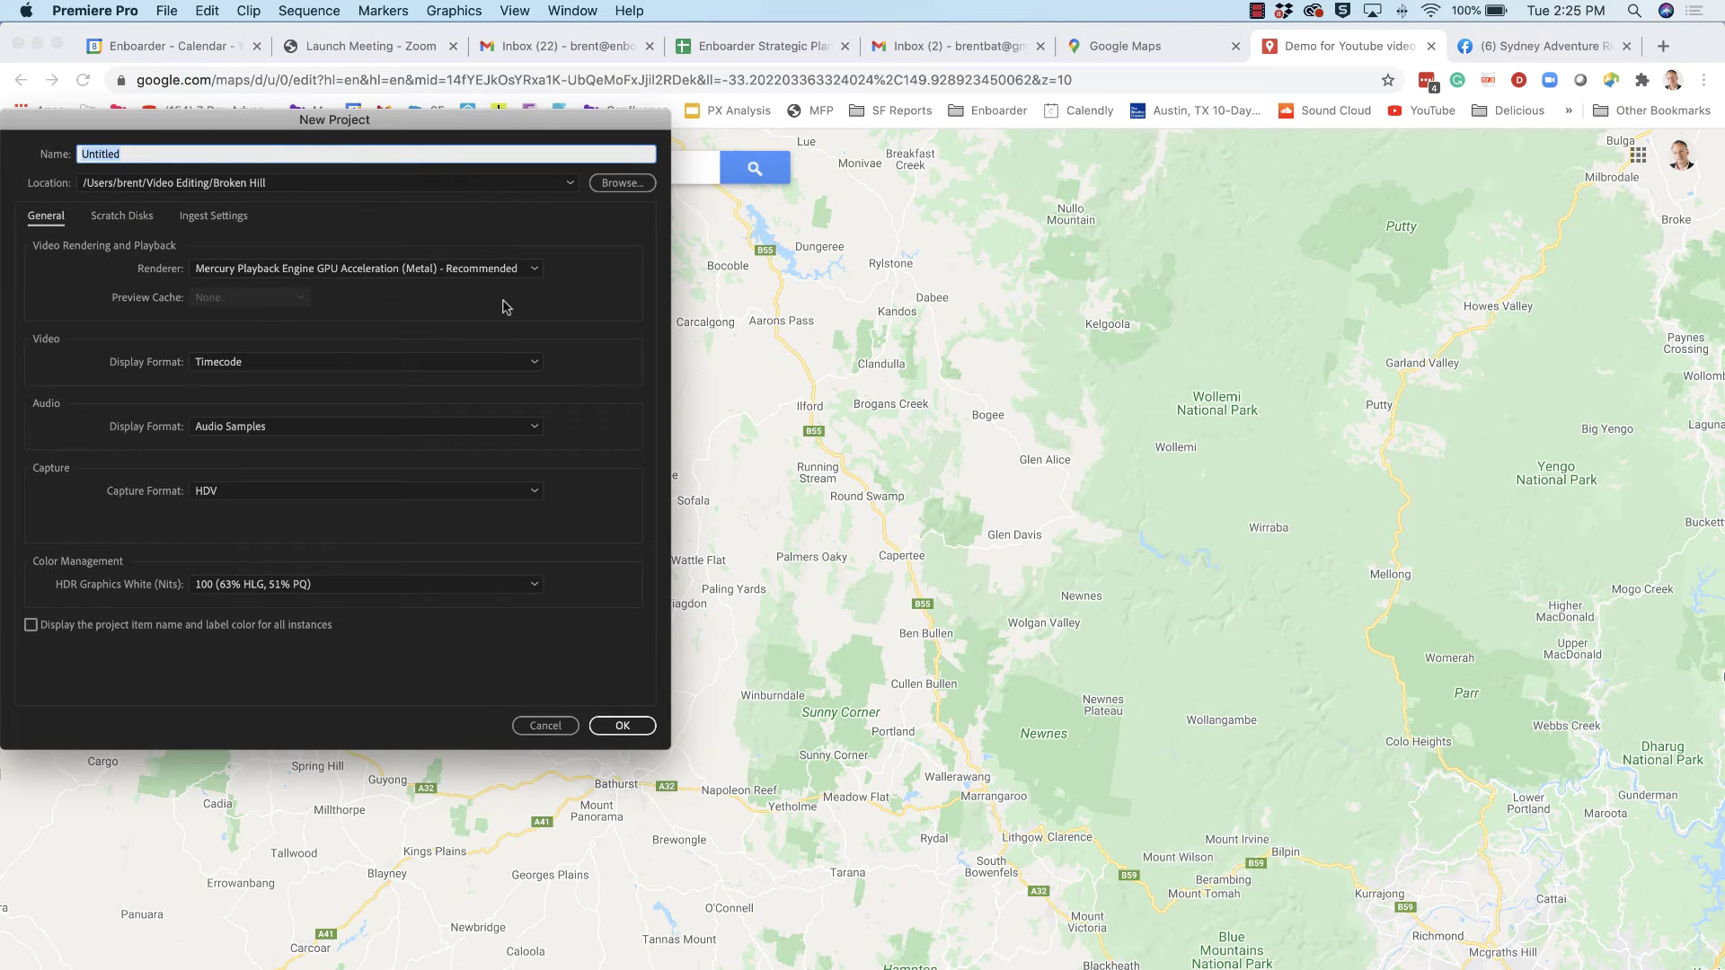
{"action": "type", "text": "demo"}
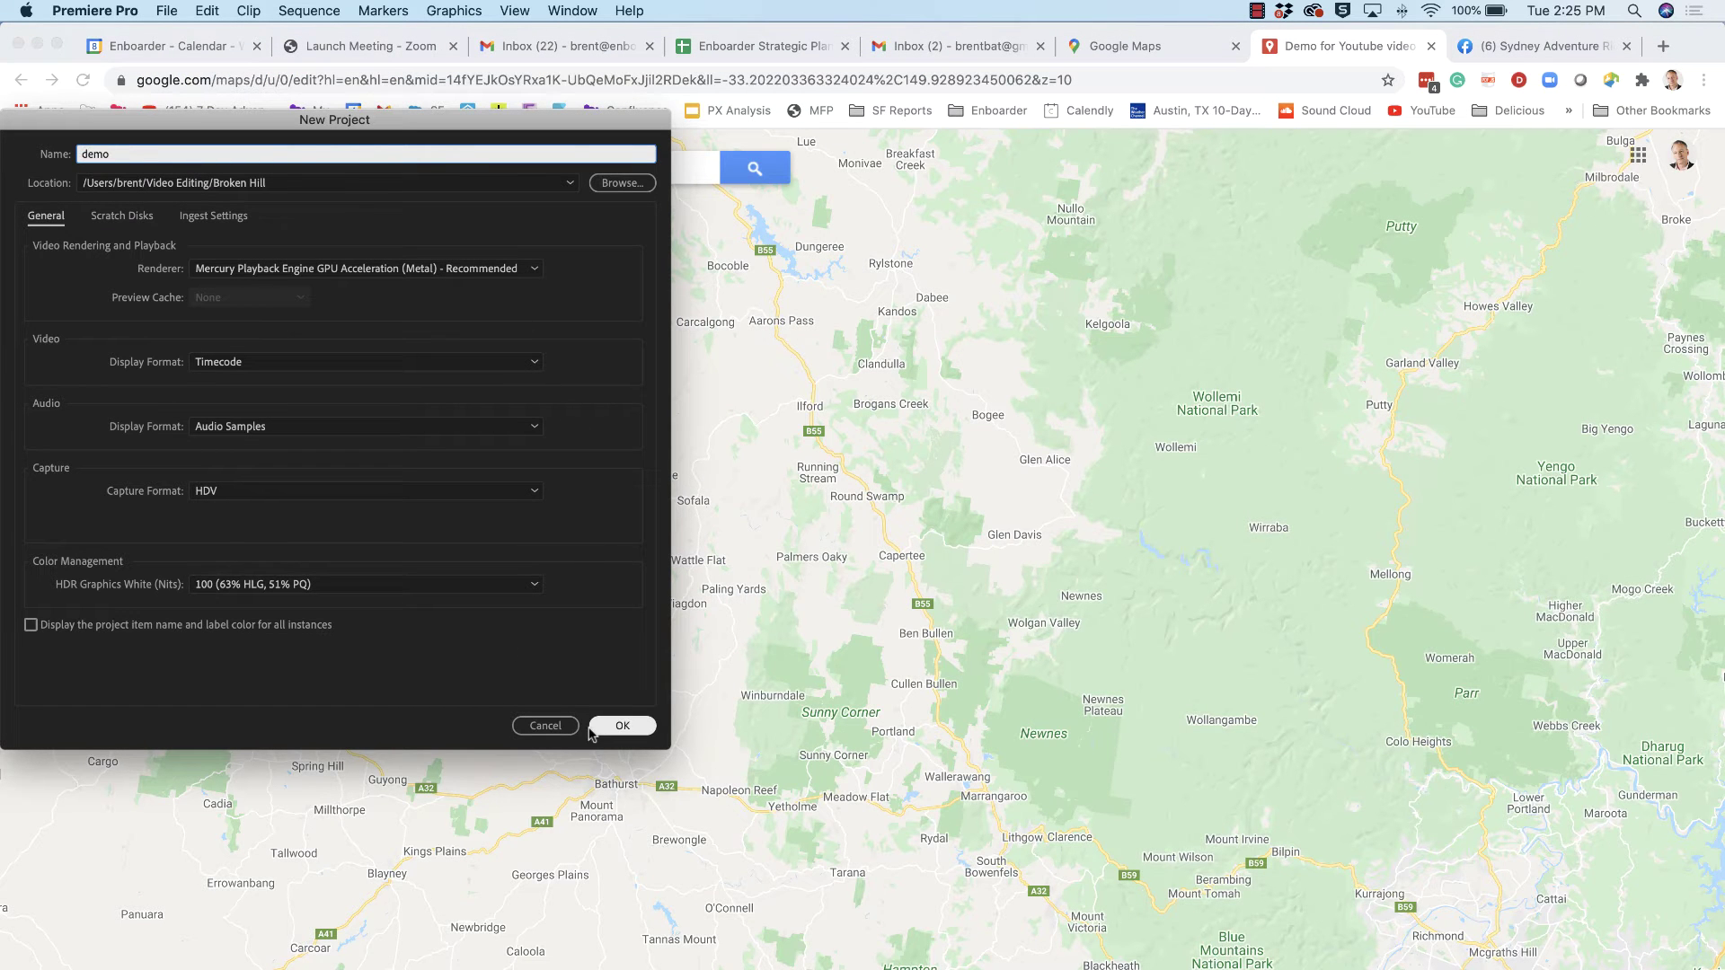
{"action": "left_click", "coordinate": [626, 727]}
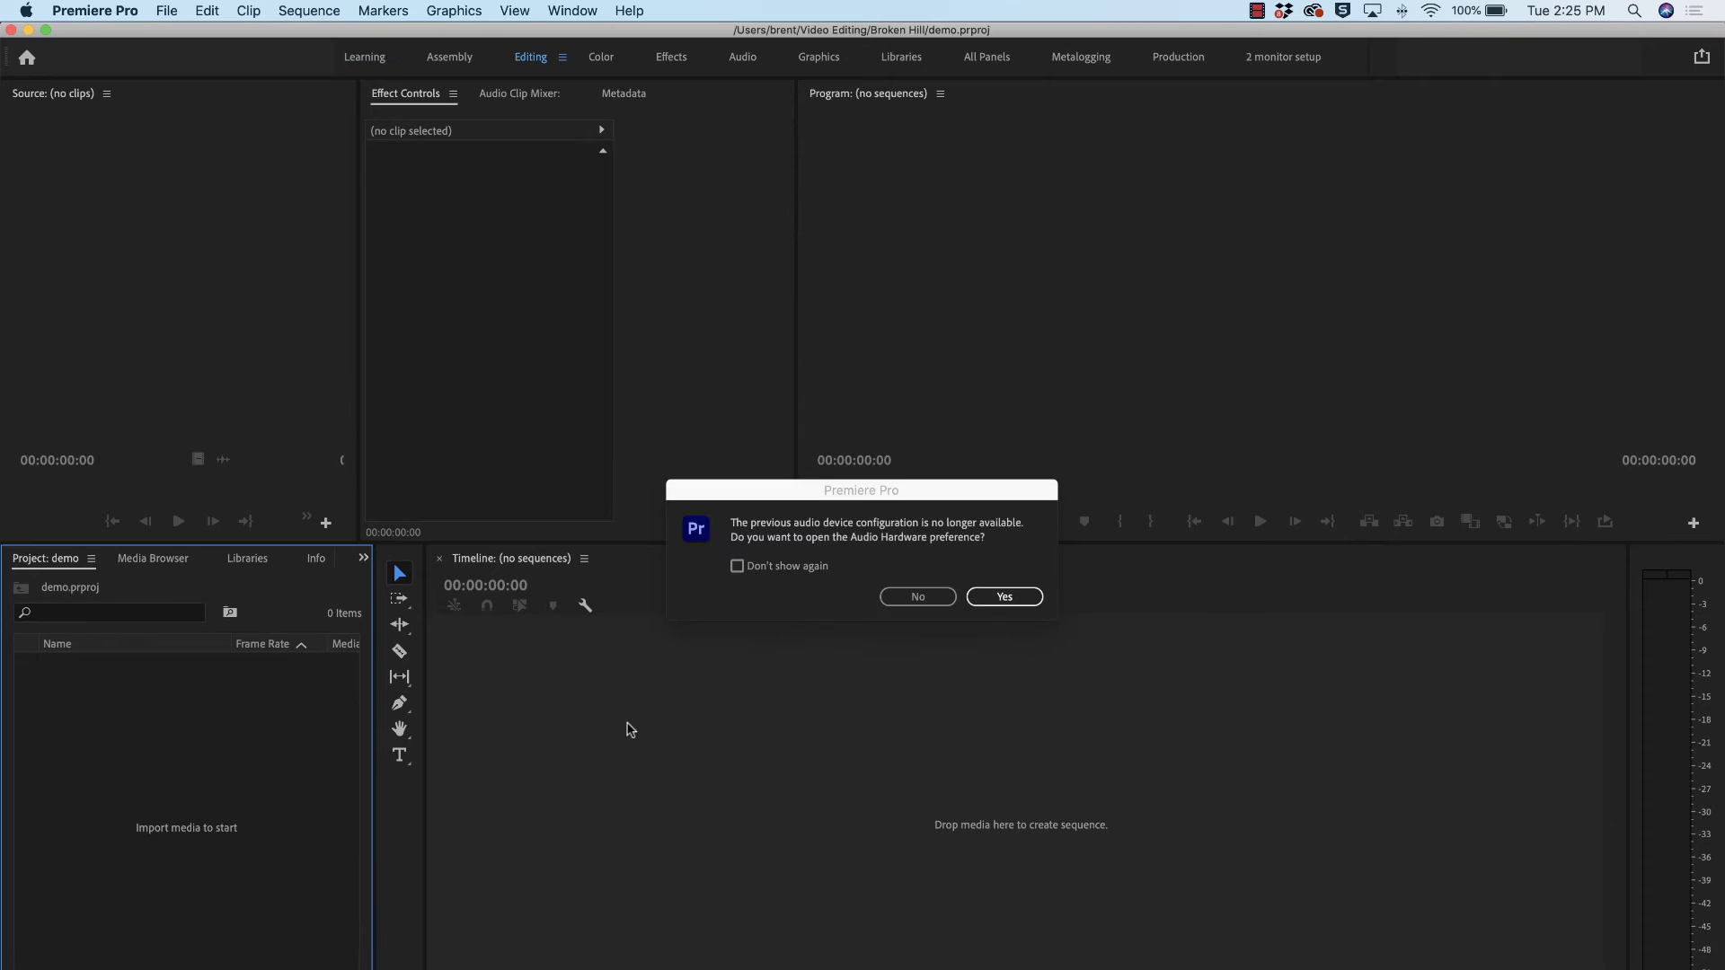
Decline the audio prompt and import both Desktop map screenshots into the Project panel.
{"action": "left_click", "coordinate": [917, 596]}
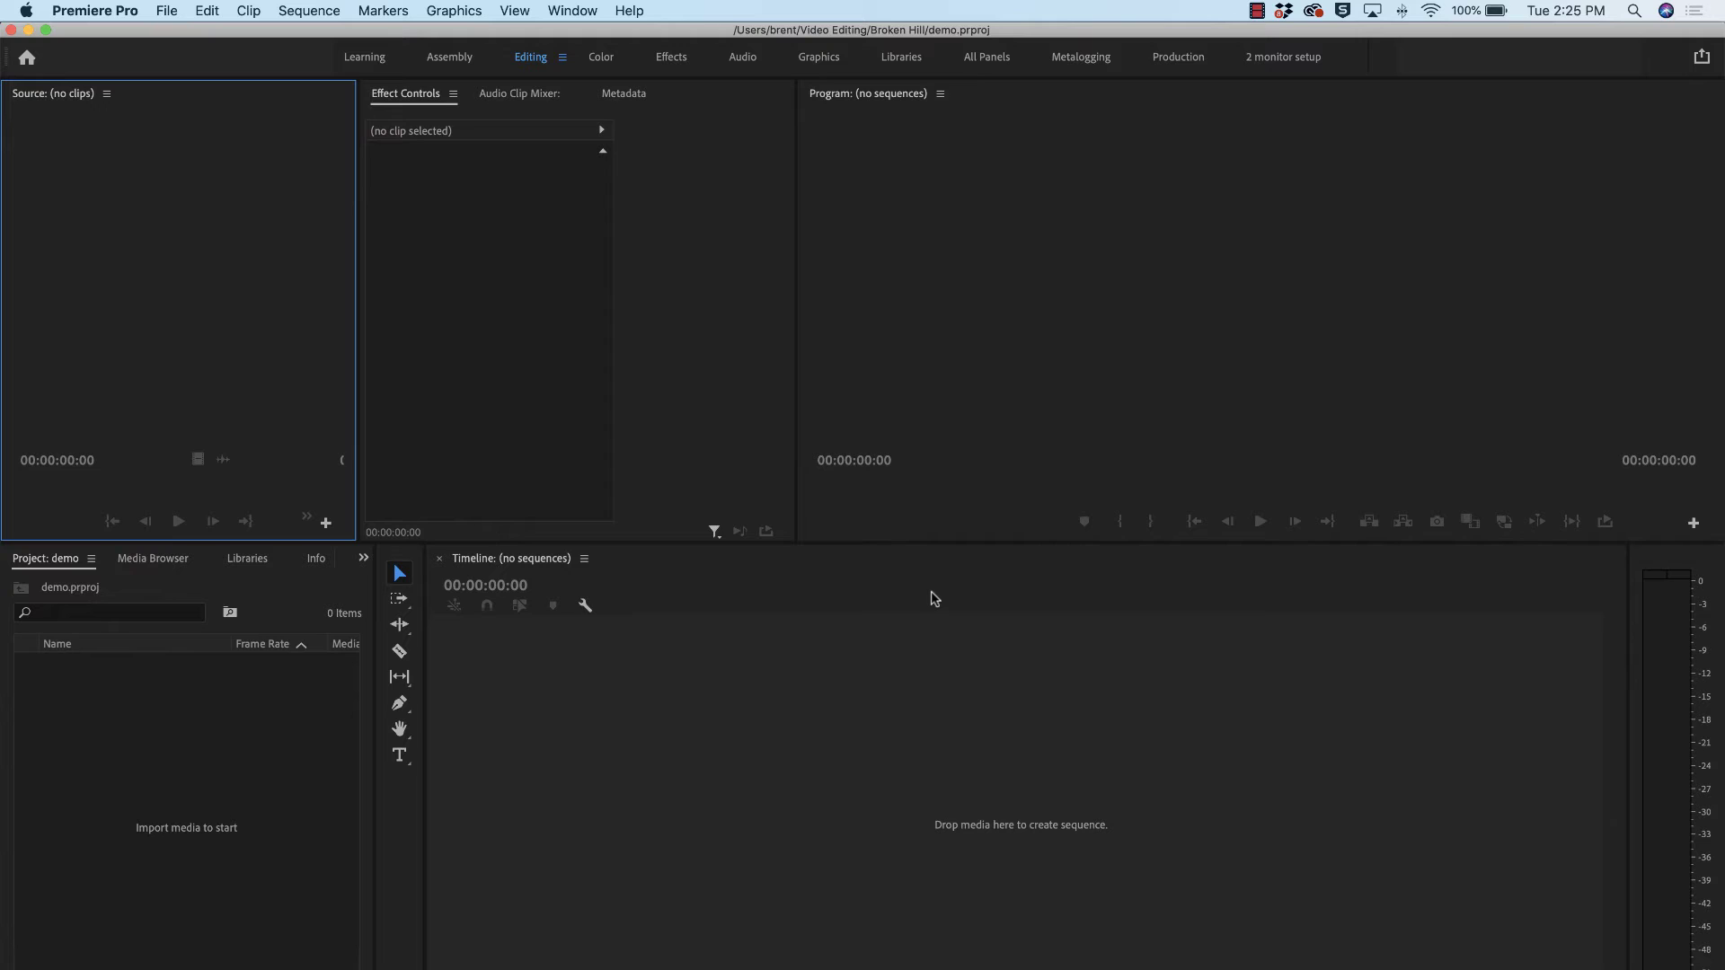
{"action": "right_click", "coordinate": [179, 833]}
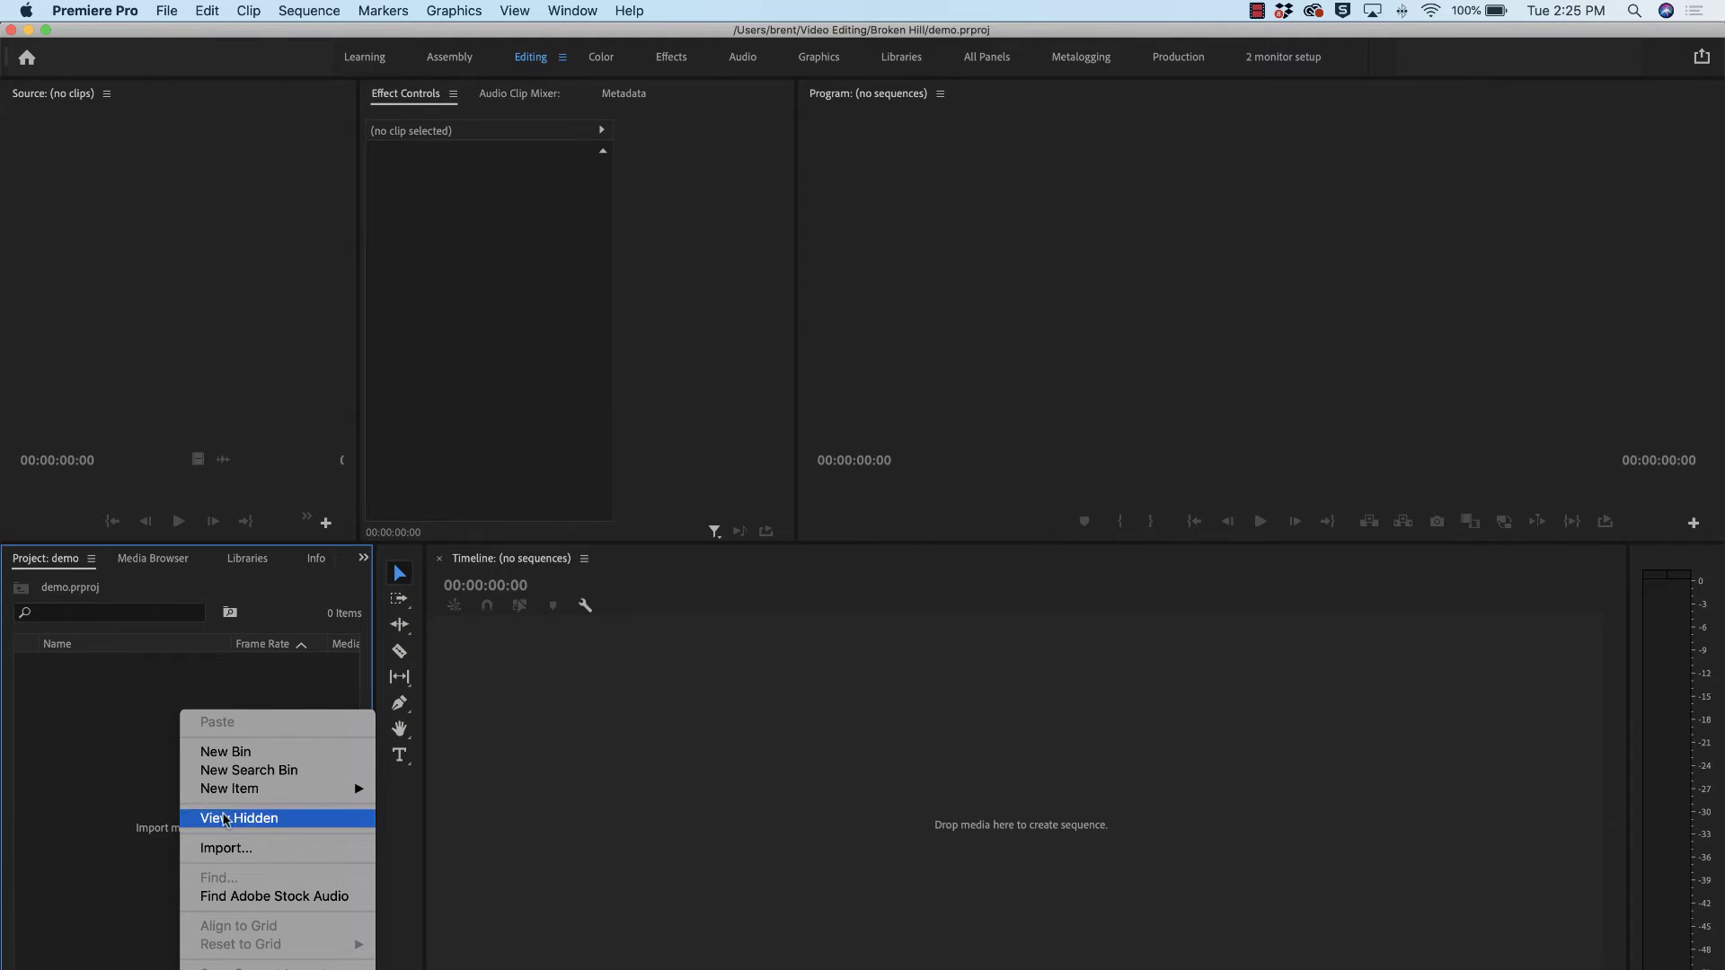
{"action": "left_click", "coordinate": [228, 850]}
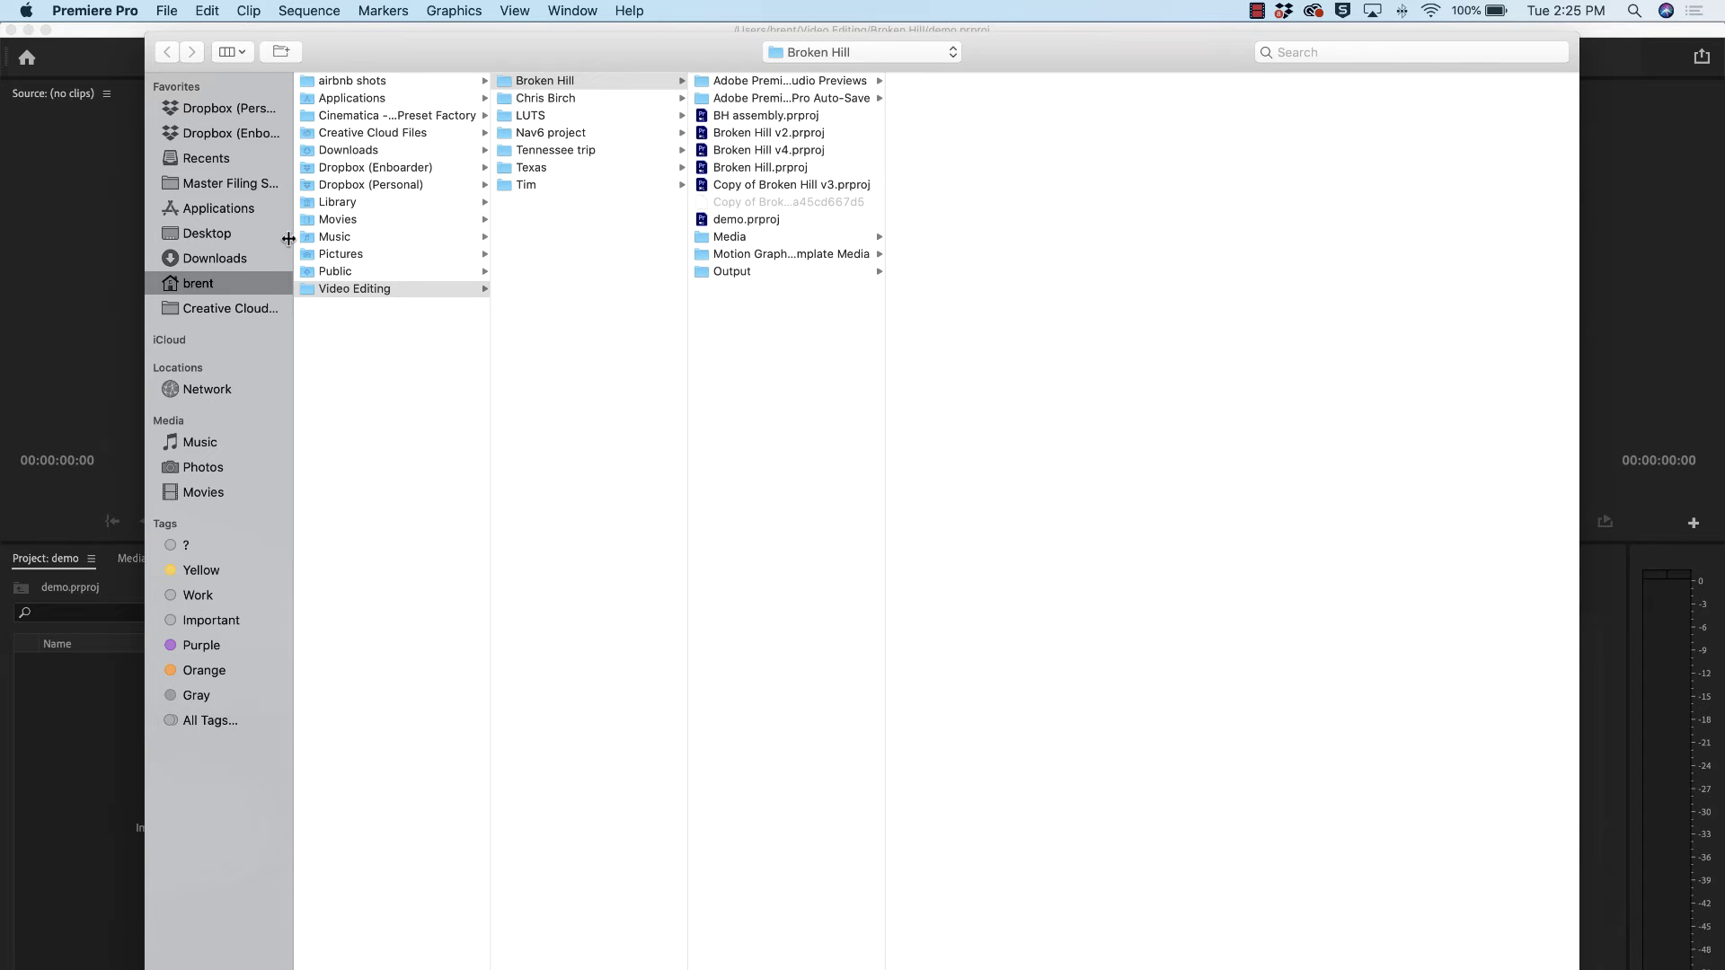
{"action": "left_click", "coordinate": [202, 233]}
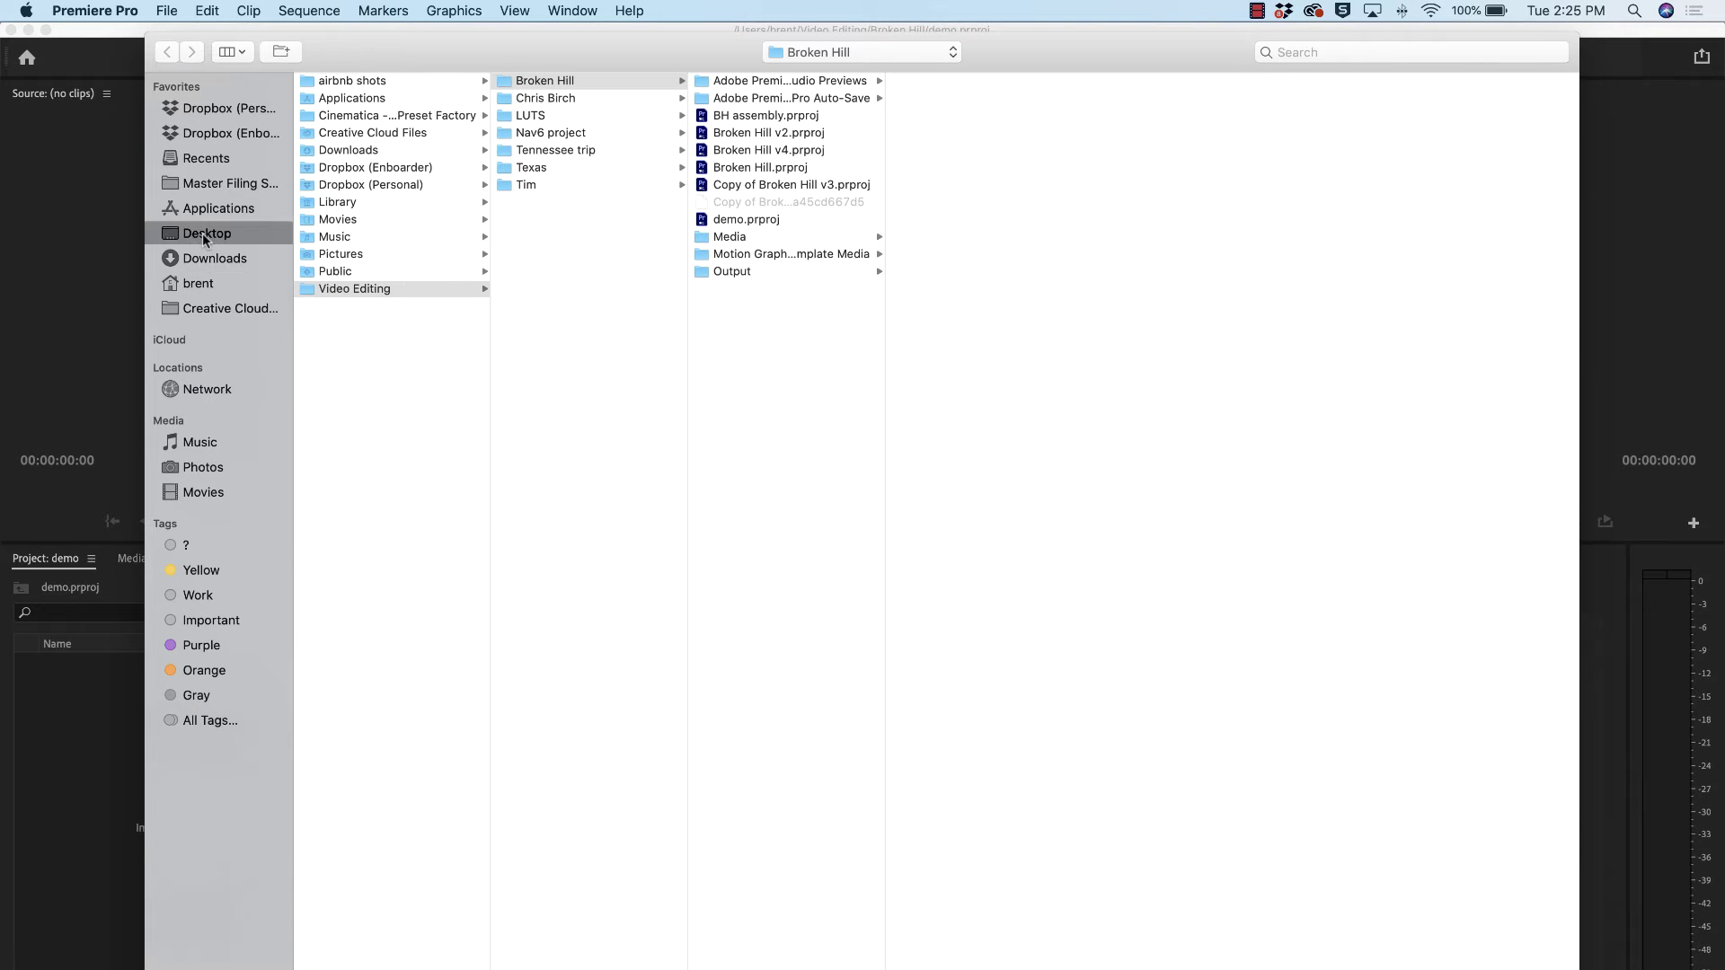
{"action": "left_click", "coordinate": [362, 135]}
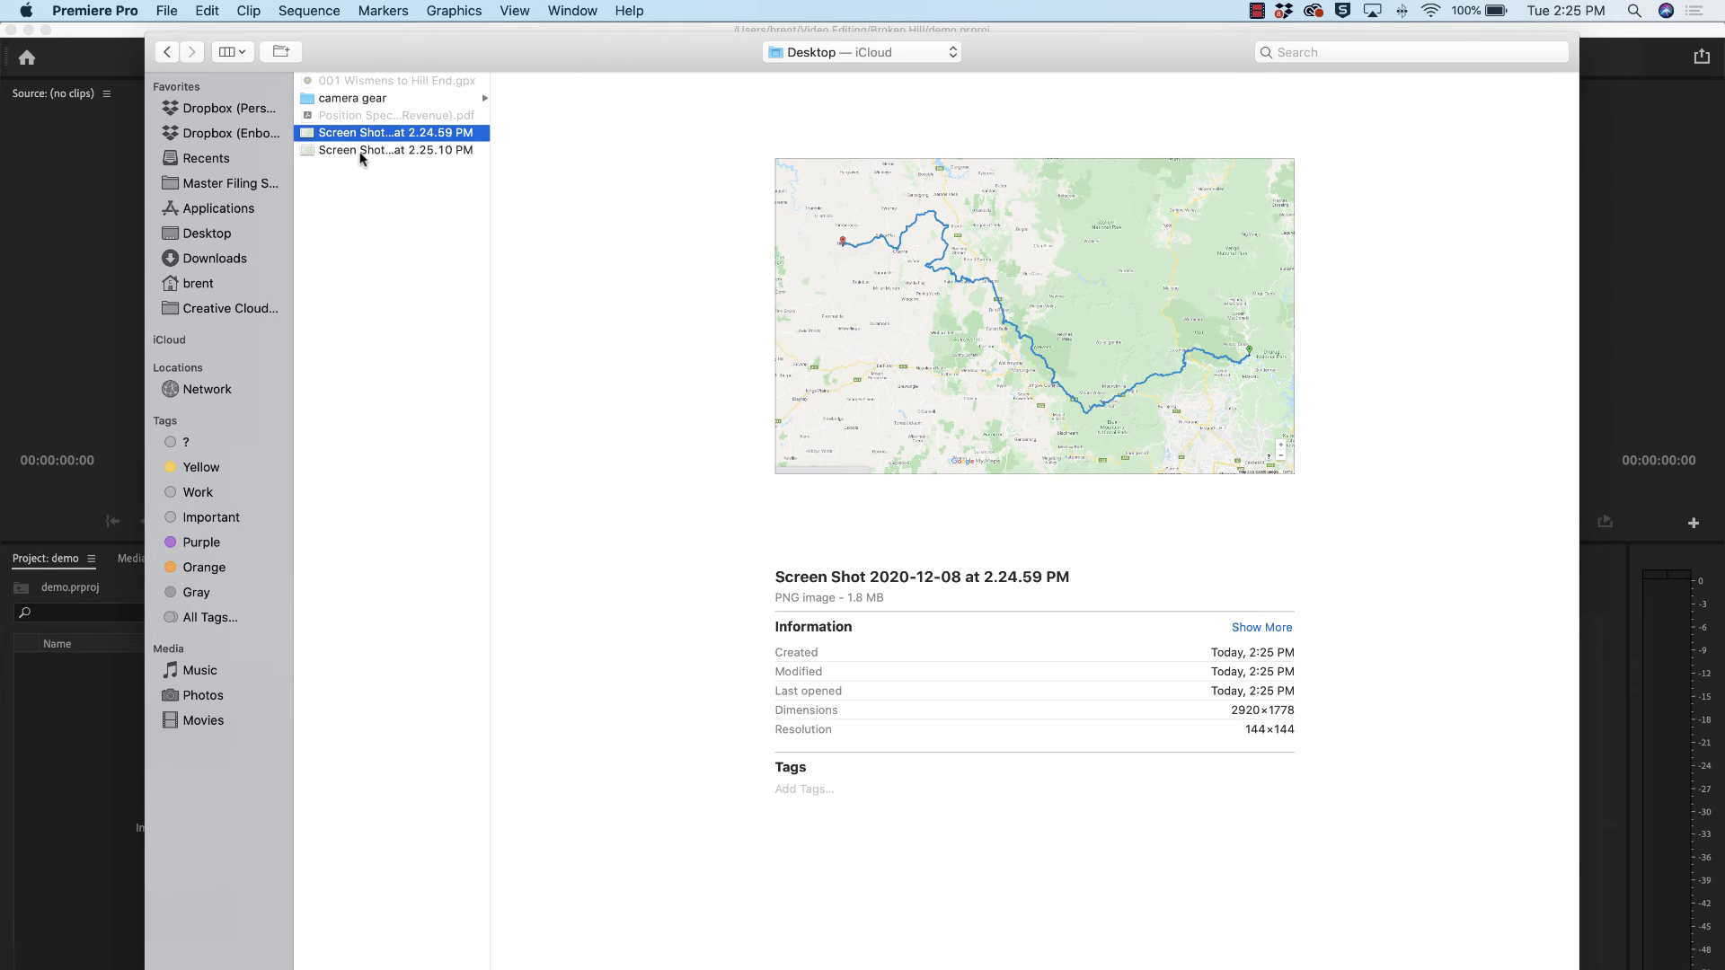
{"action": "left_click", "coordinate": [360, 150], "text": "shift"}
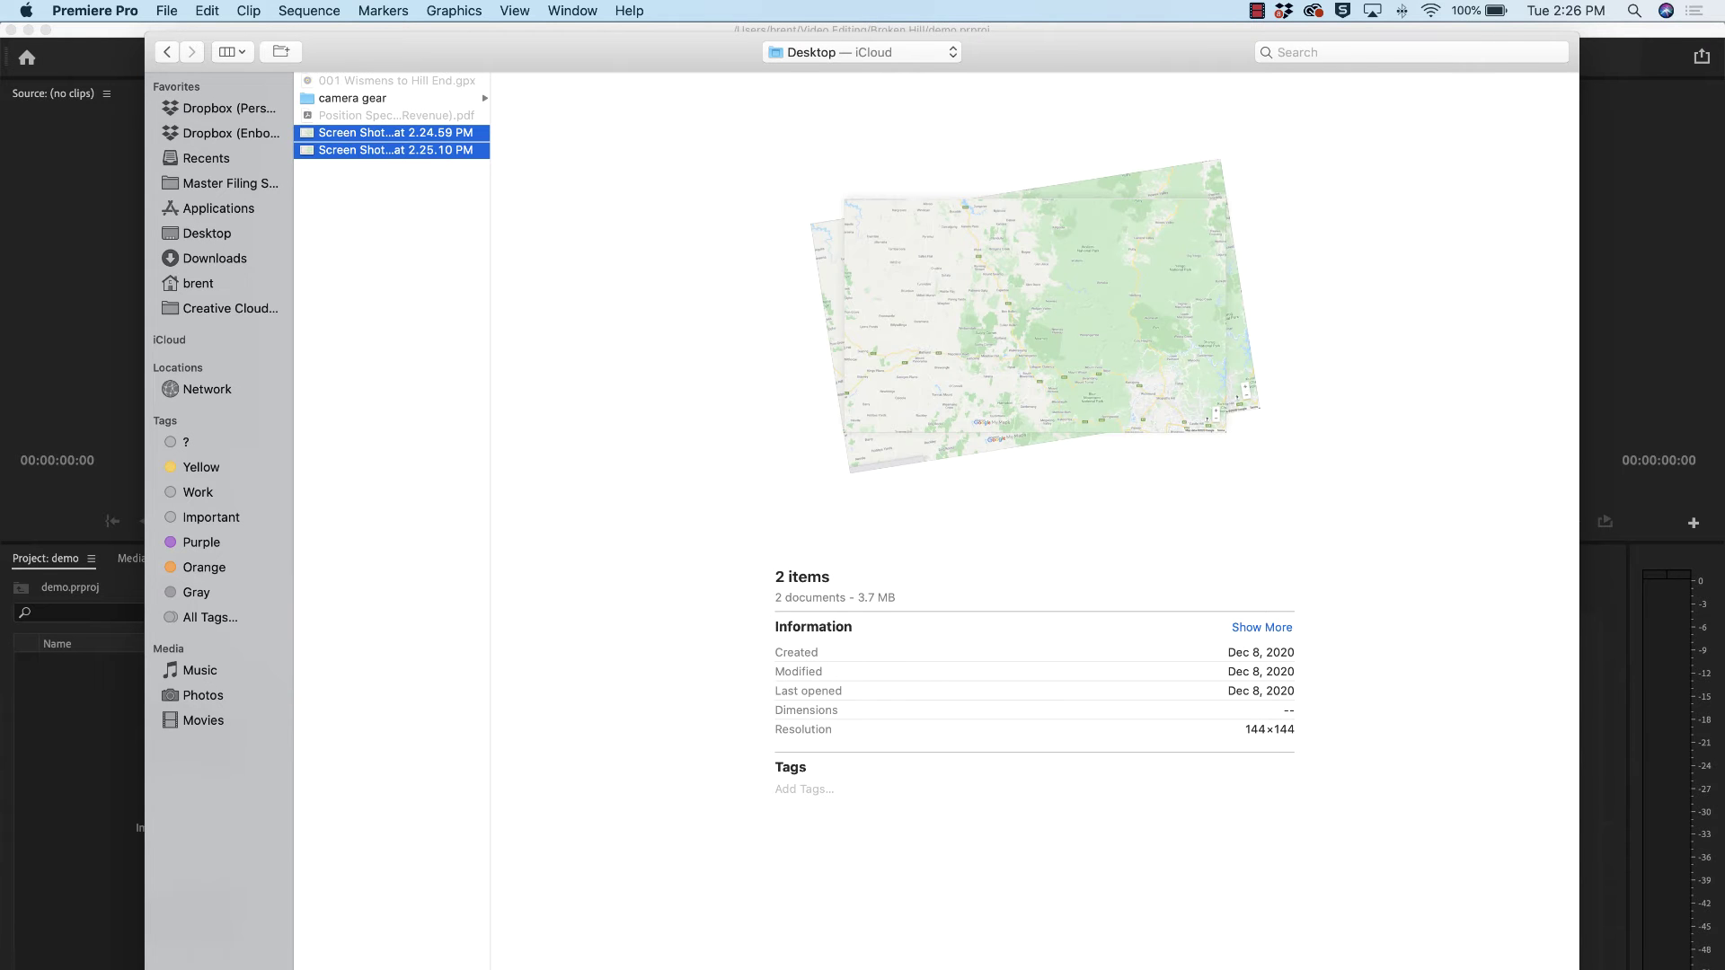
{"action": "key", "text": "Return"}
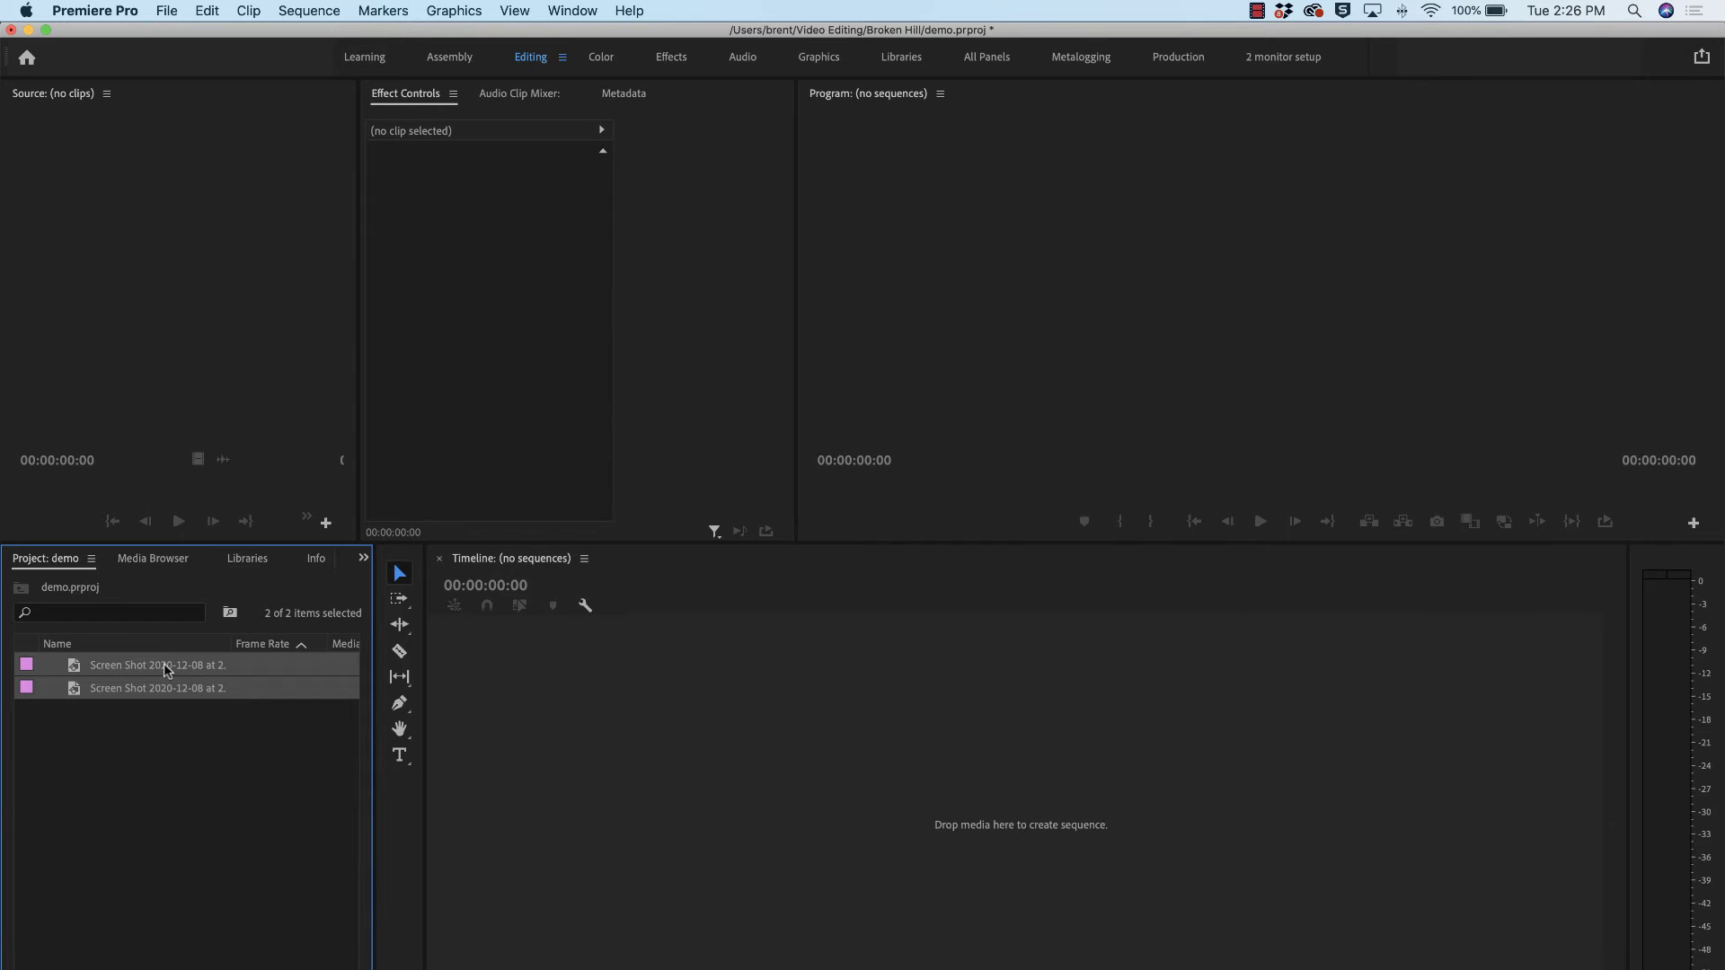
Drag both screenshots onto the Timeline to create a V1 sequence and scrub to preview.
{"action": "left_click_drag", "start_coordinate": [719, 815], "coordinate": [716, 812]}
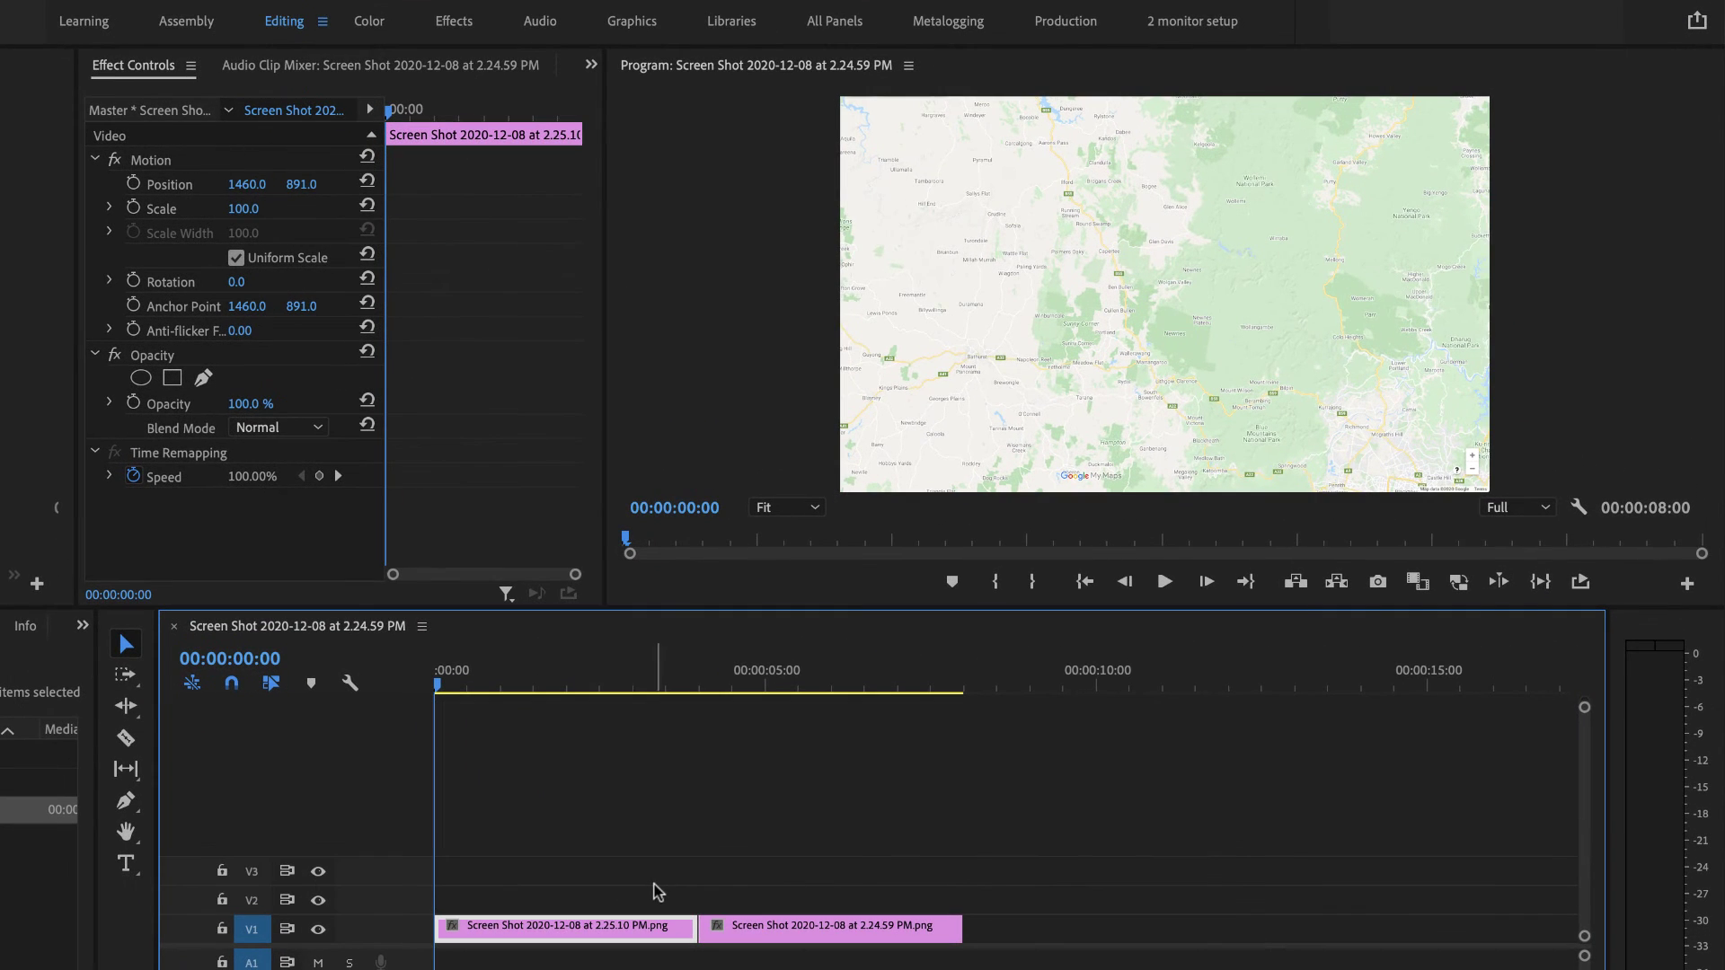
{"action": "left_click_drag", "start_coordinate": [524, 687], "coordinate": [594, 683]}
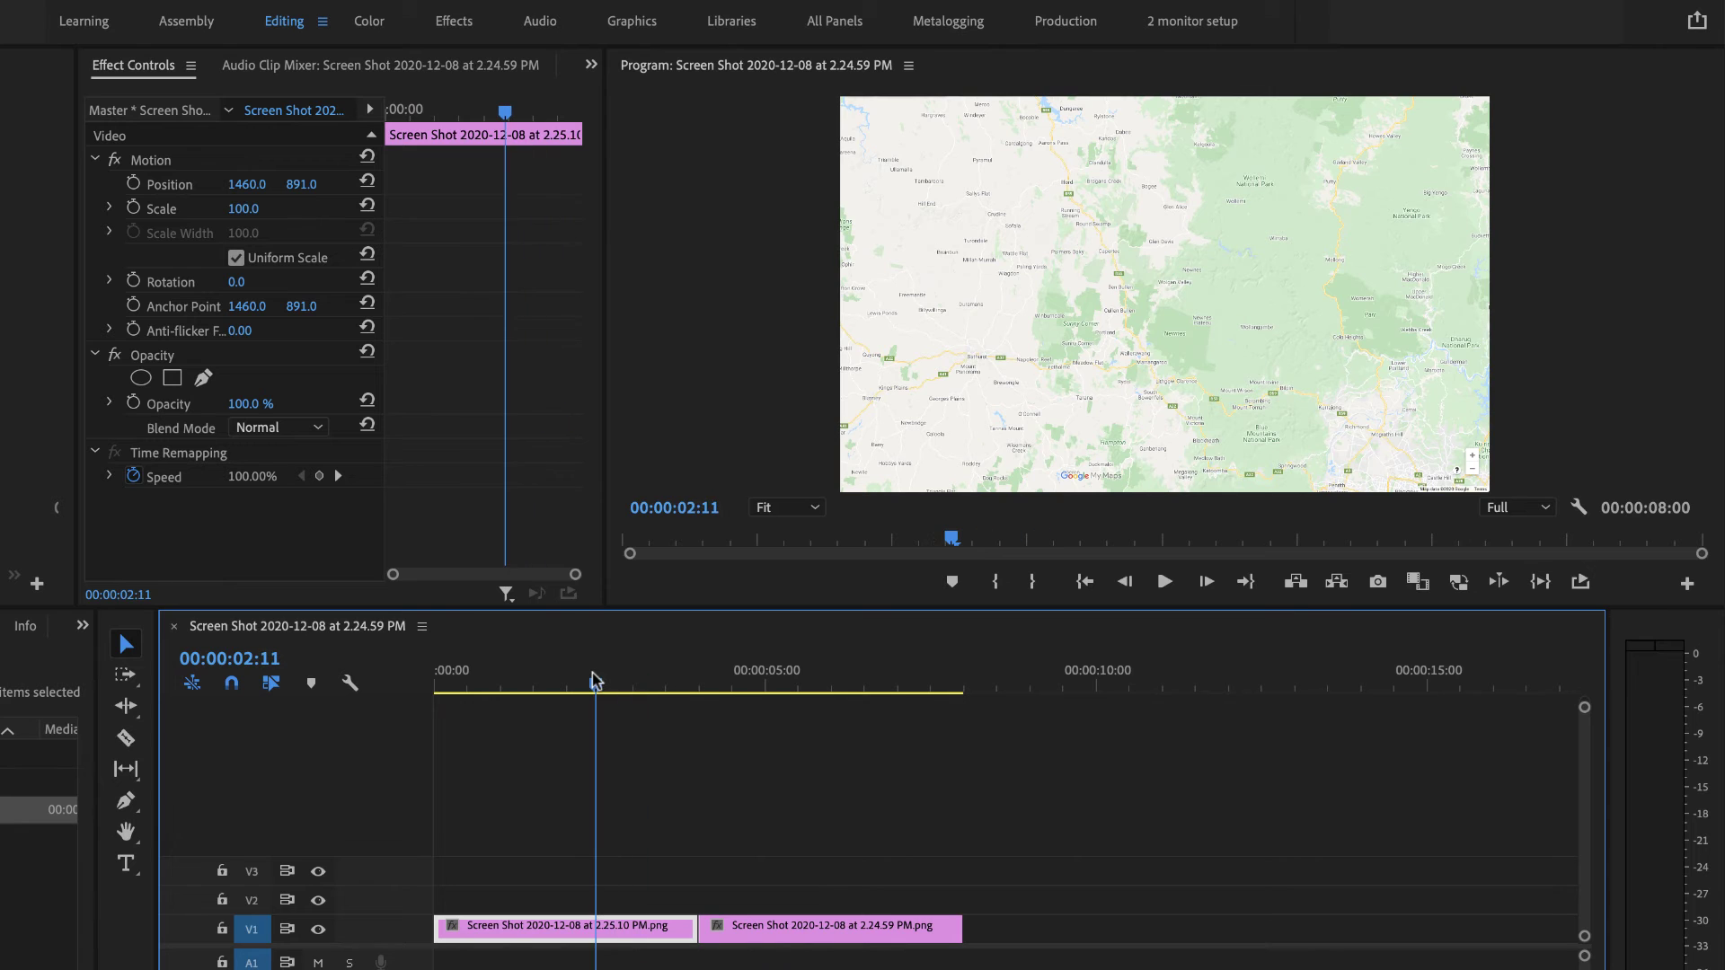
{"action": "left_click", "coordinate": [82, 627]}
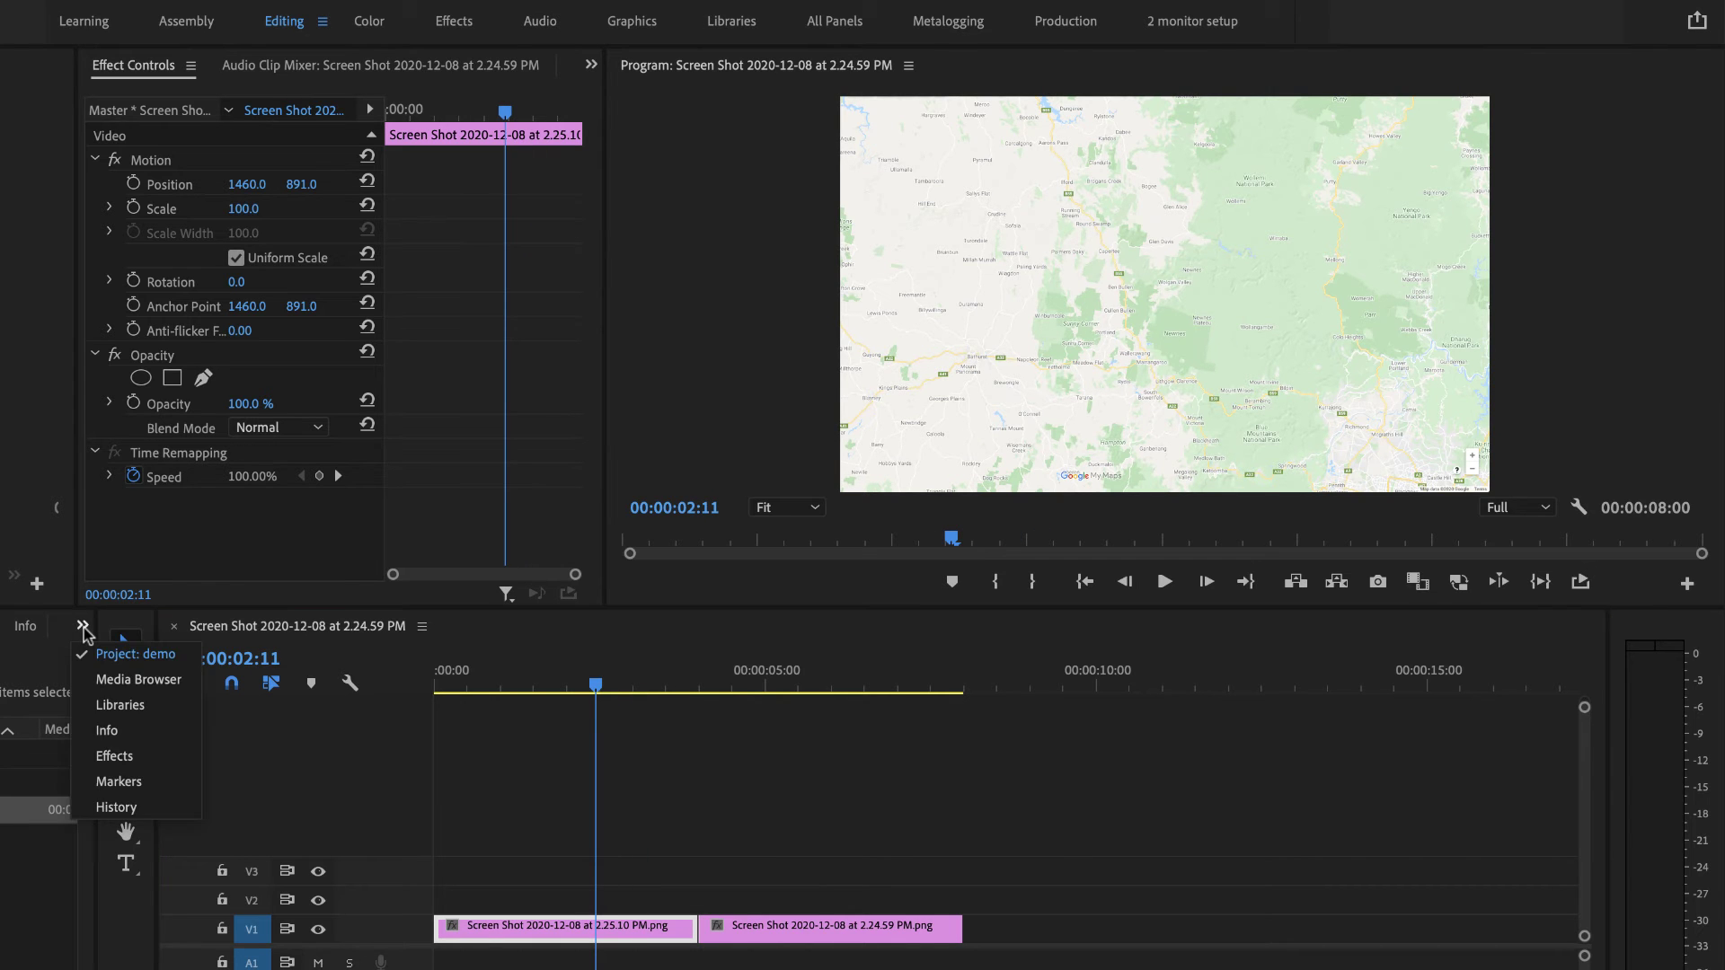
Search the Effects panel for 'wipe' and apply the Wipe transition to the cut.
{"action": "left_click", "coordinate": [115, 755]}
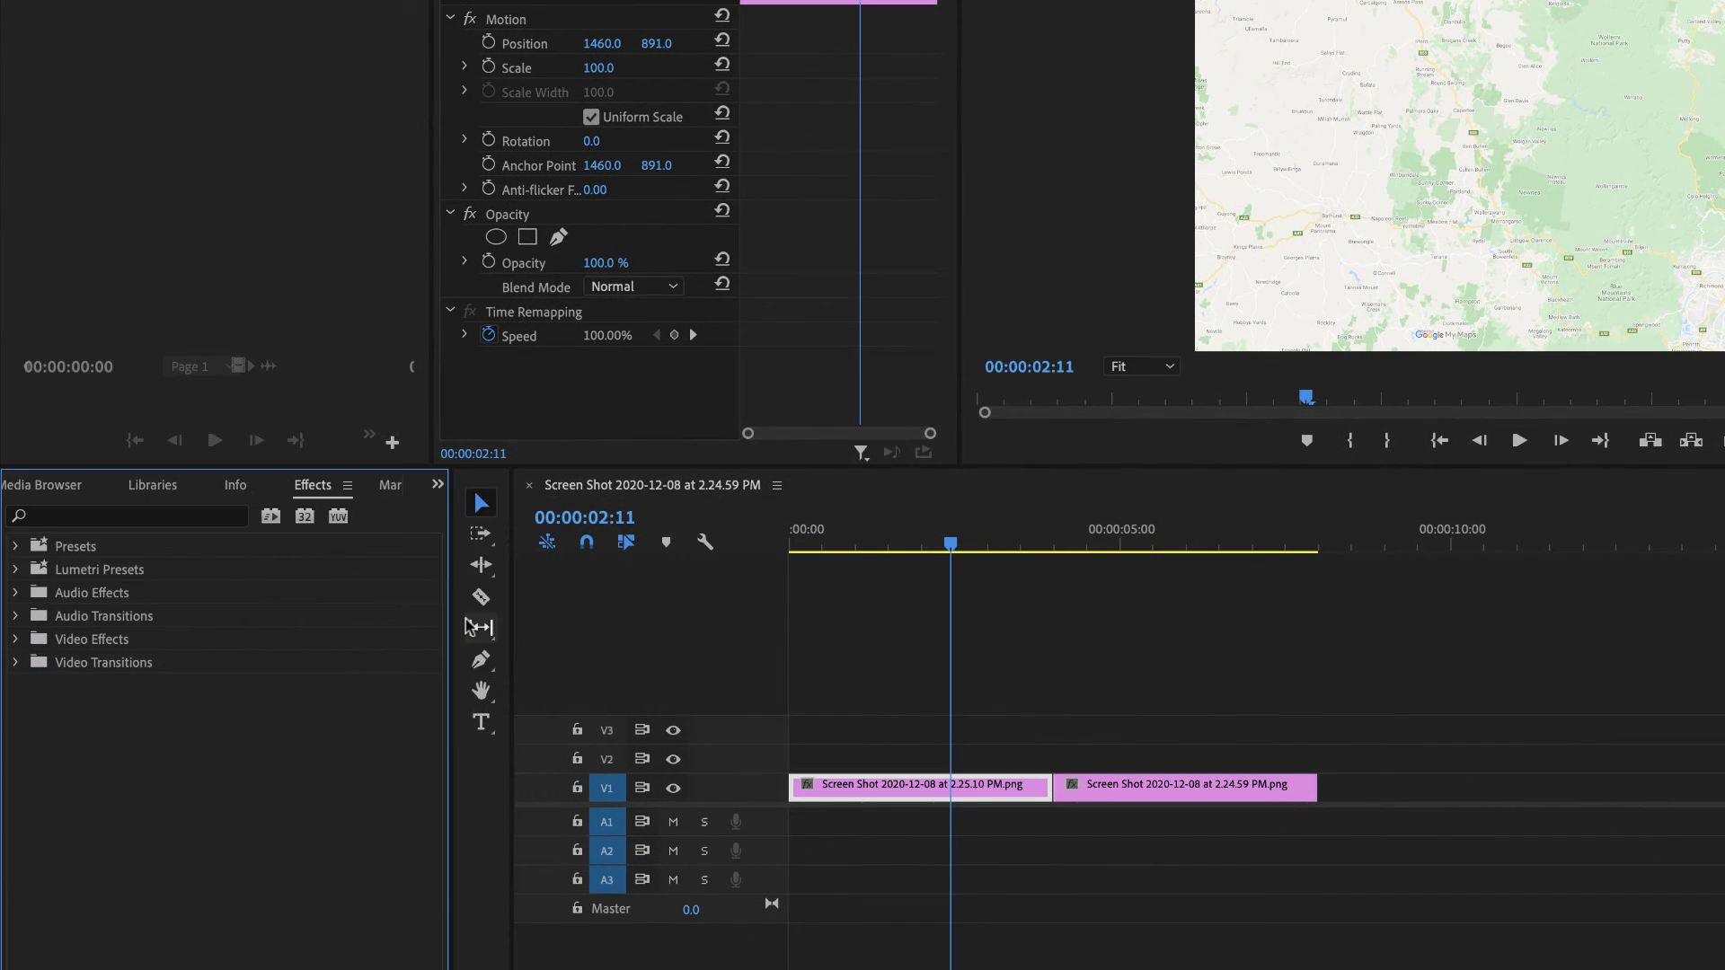
{"action": "left_click", "coordinate": [68, 521]}
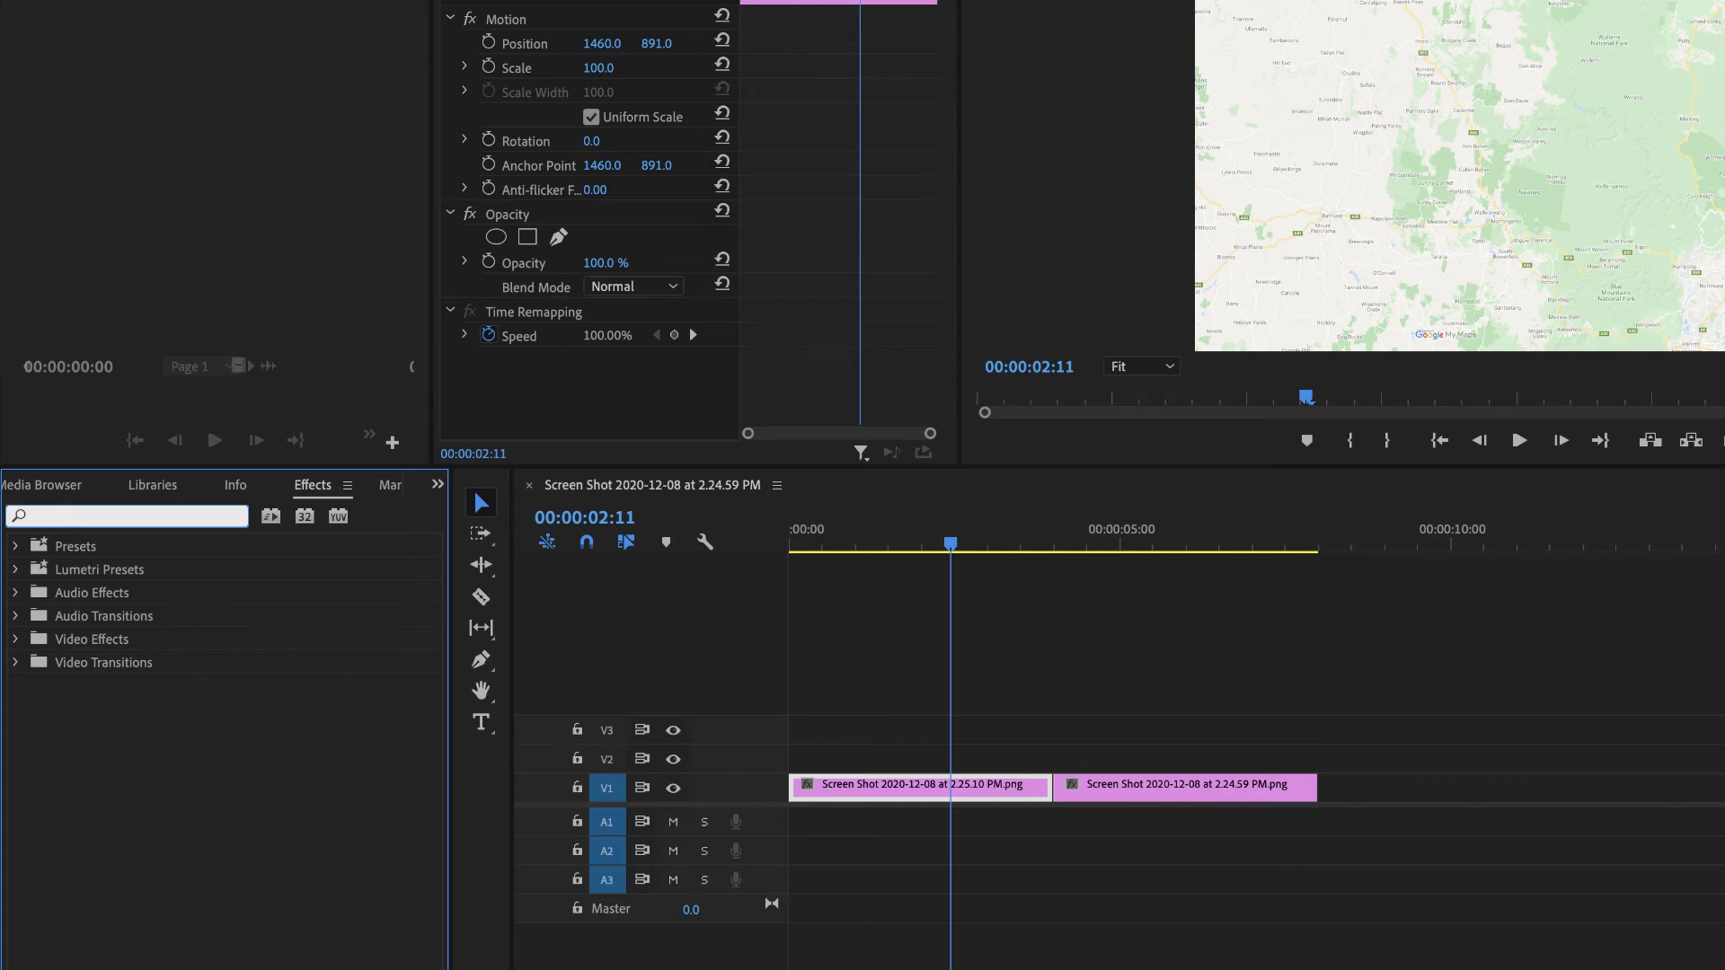
{"action": "type", "text": "wipe"}
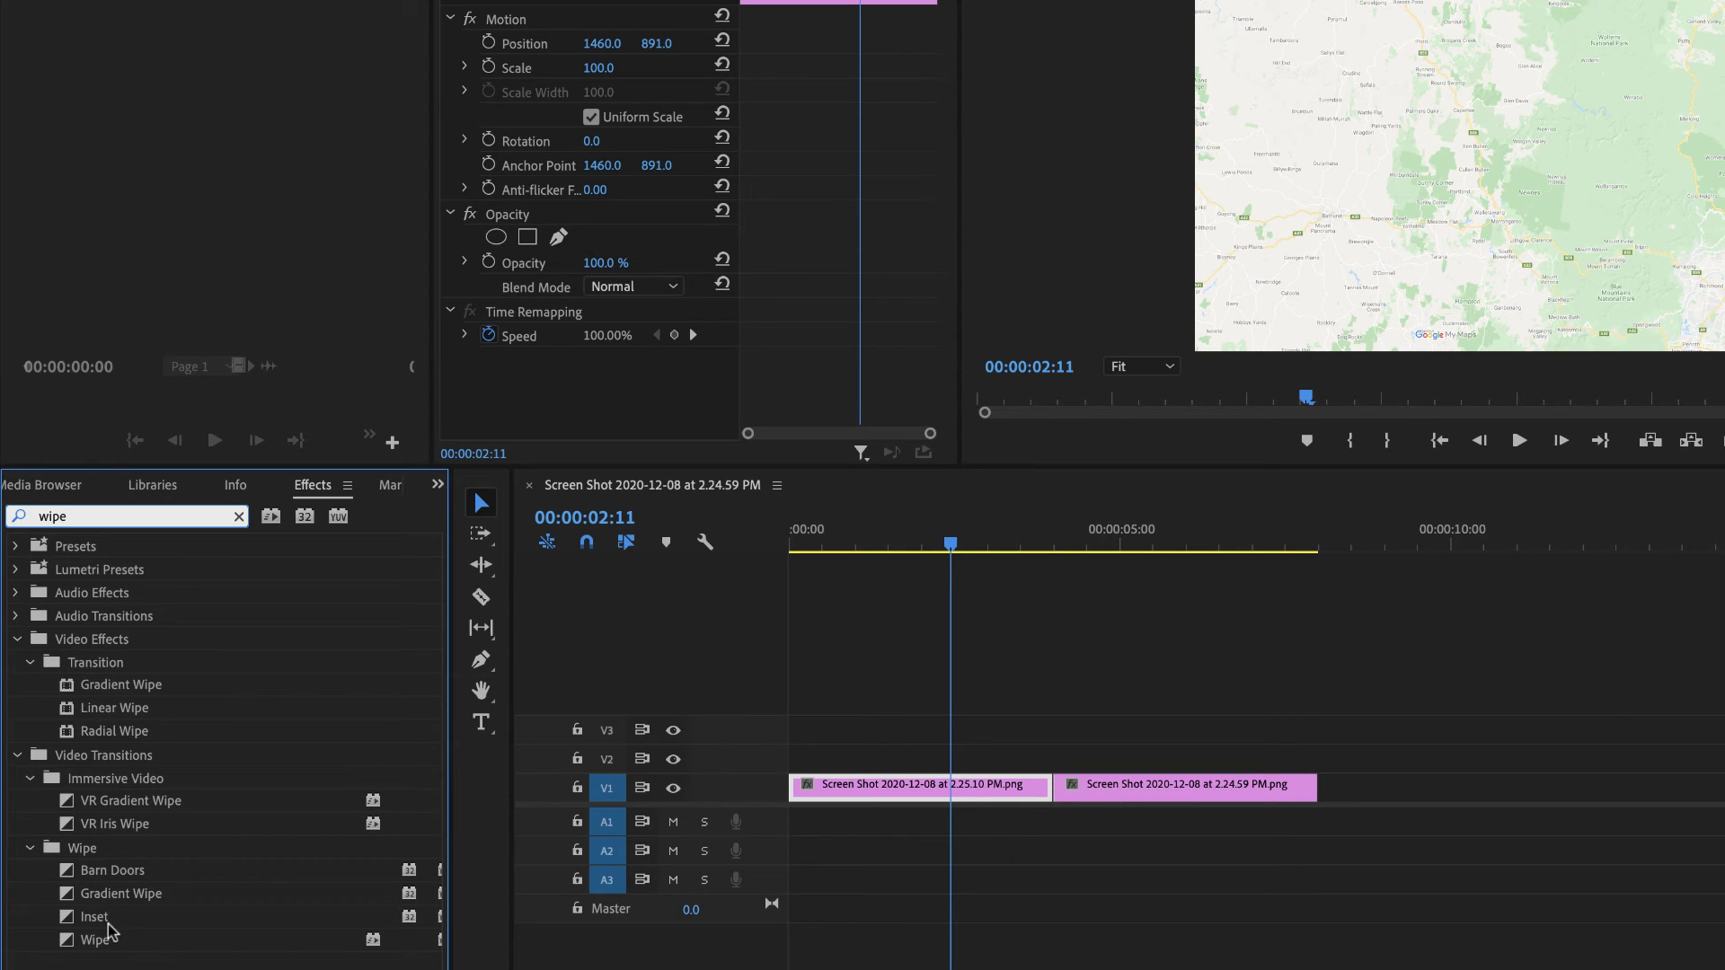
{"action": "left_click_drag", "start_coordinate": [79, 947], "coordinate": [1052, 794]}
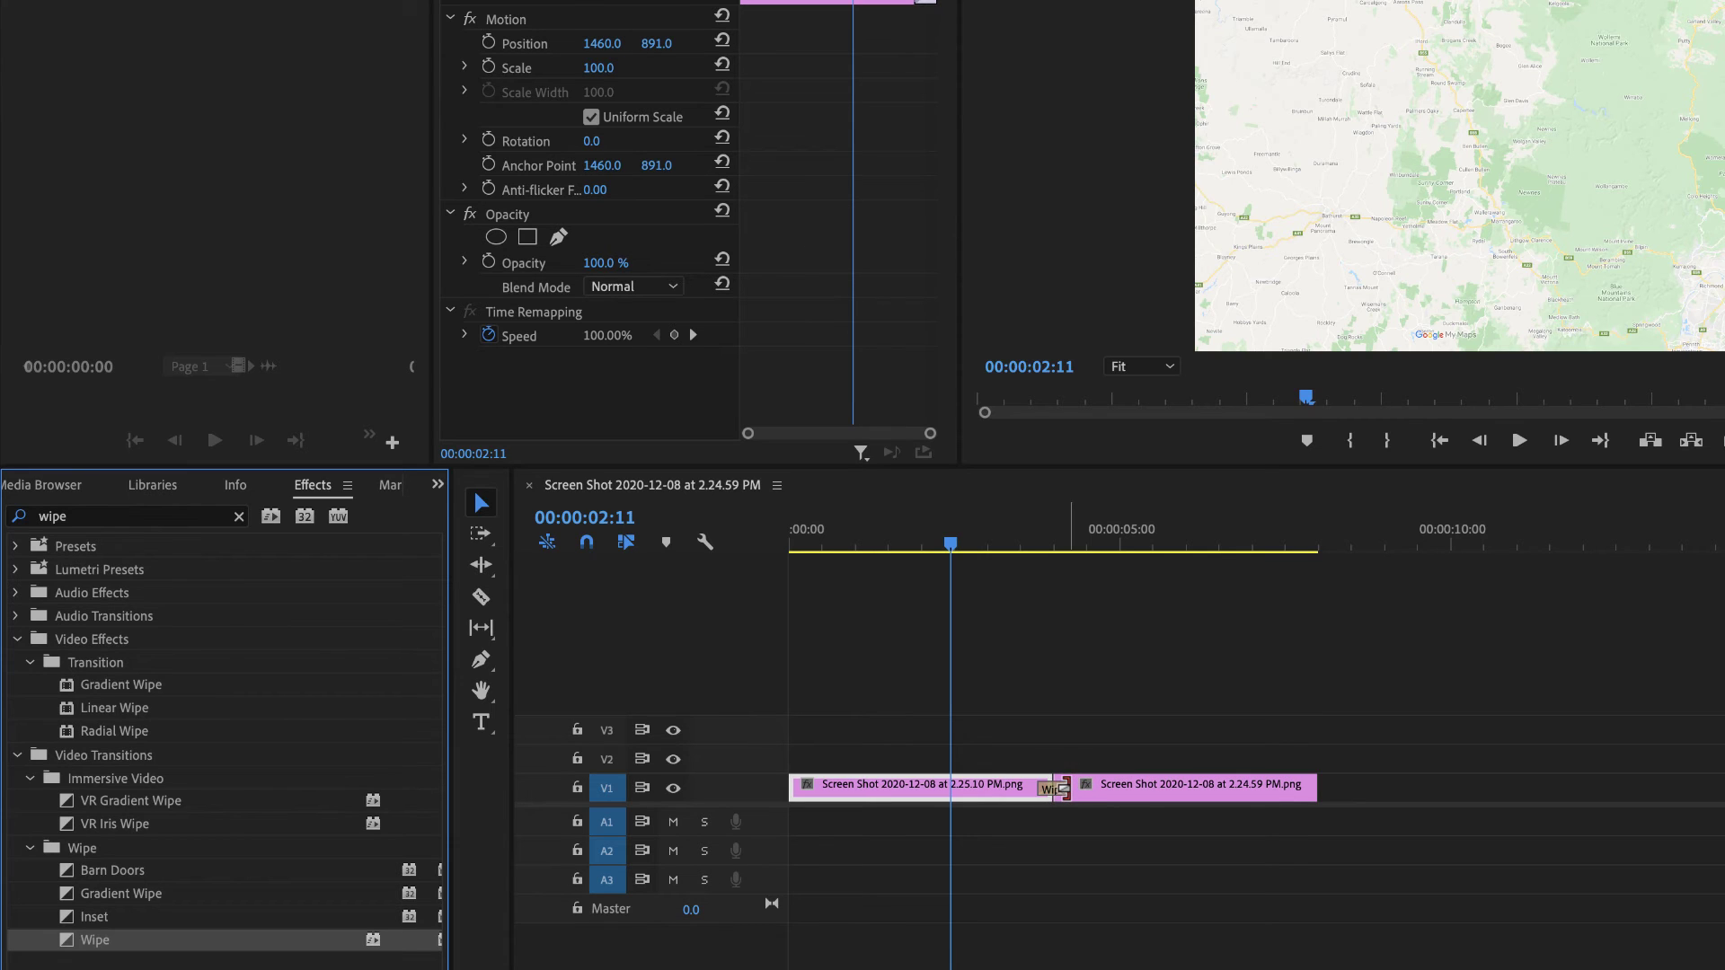
Lengthen the Wipe transition to about 4 seconds and preview the reveal.
{"action": "key", "text": "="}
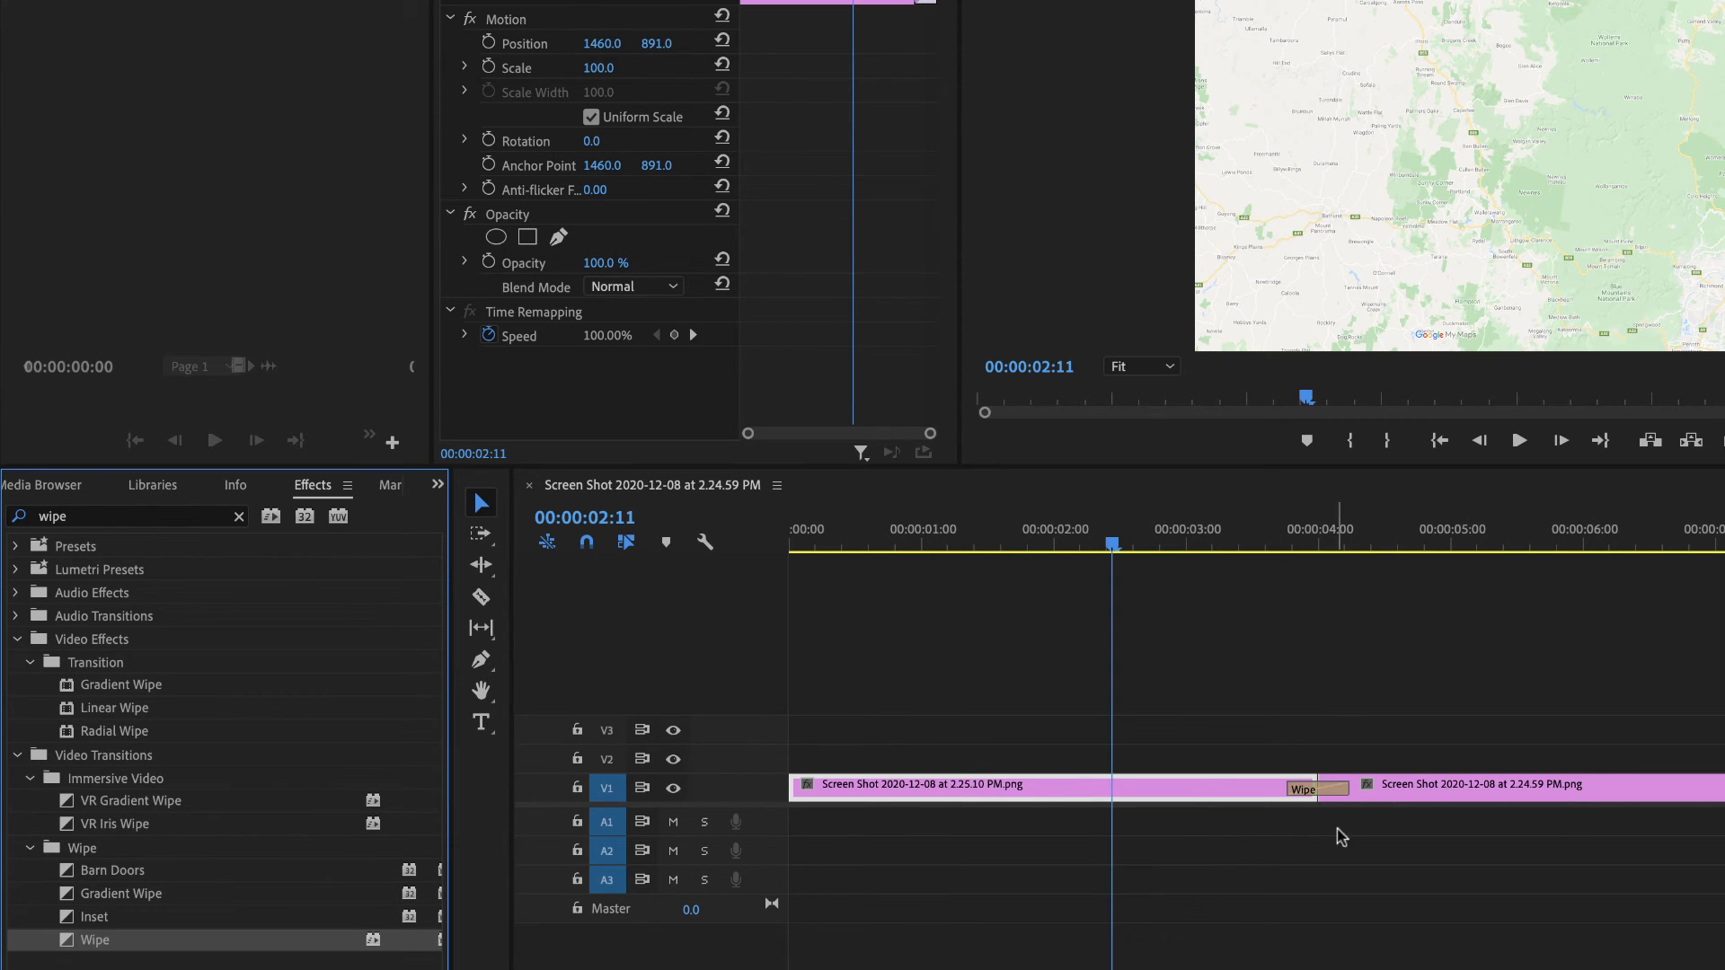
{"action": "left_click_drag", "start_coordinate": [1344, 790], "coordinate": [1576, 810]}
{"action": "left_click_drag", "start_coordinate": [1220, 530], "coordinate": [1560, 599]}
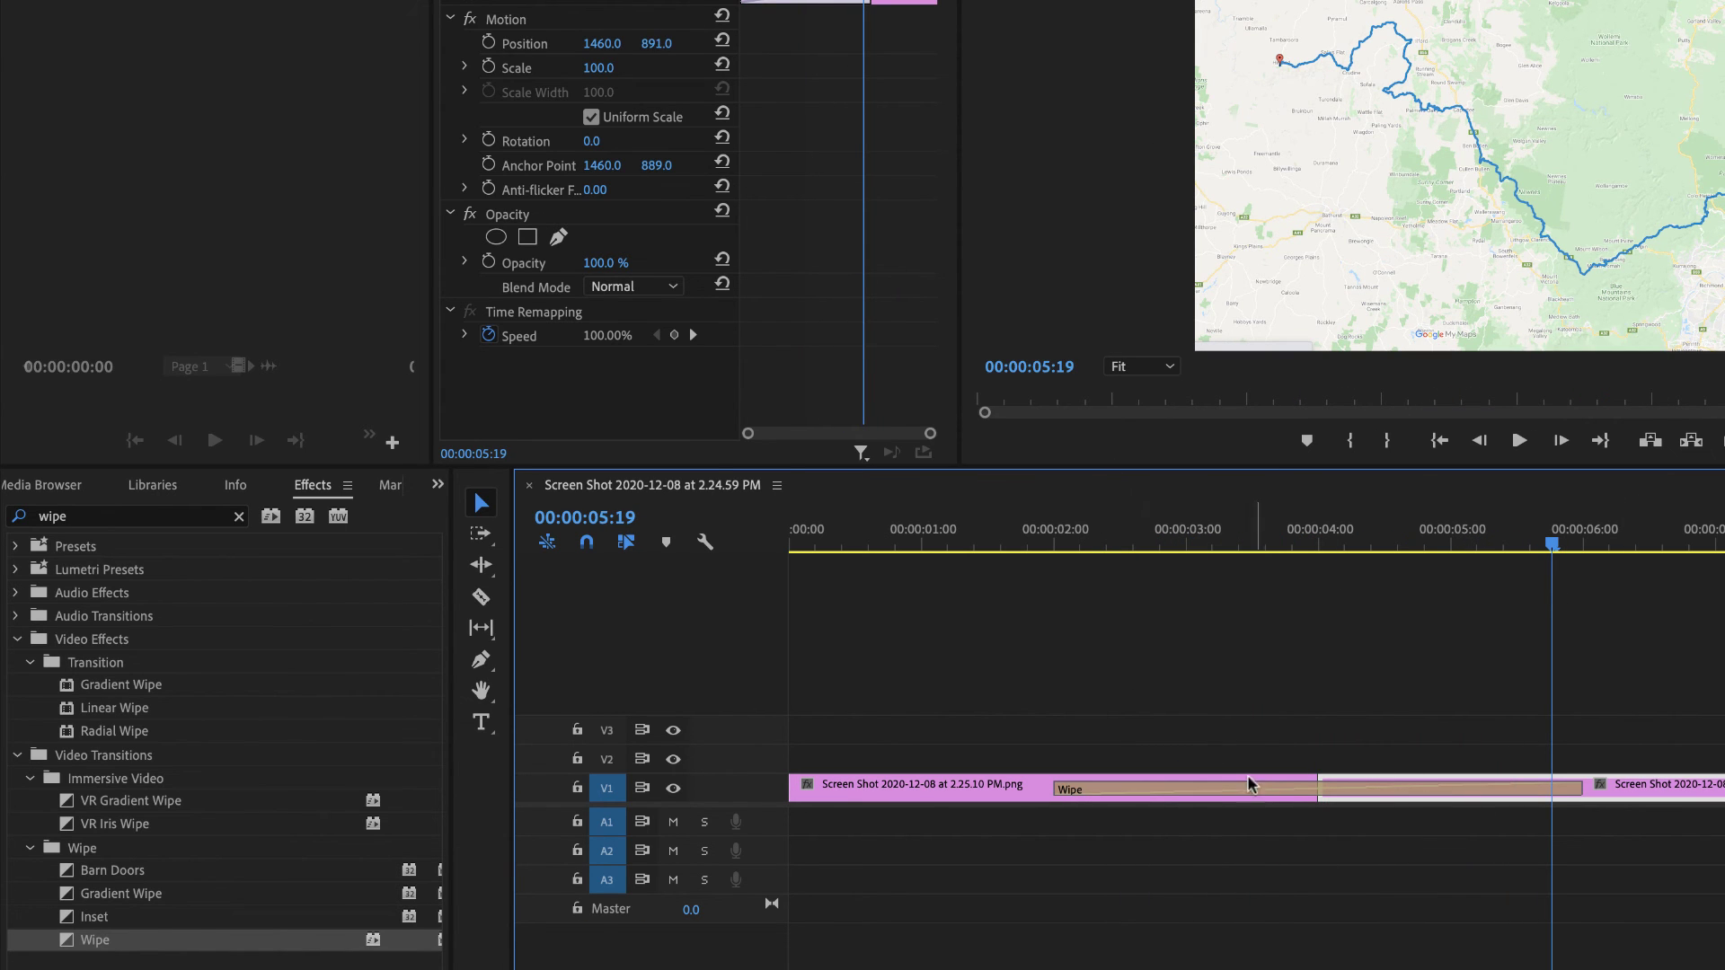
Set the Wipe transition's direction to East to West, then play the sequence from near the start.
{"action": "left_click", "coordinate": [1316, 790]}
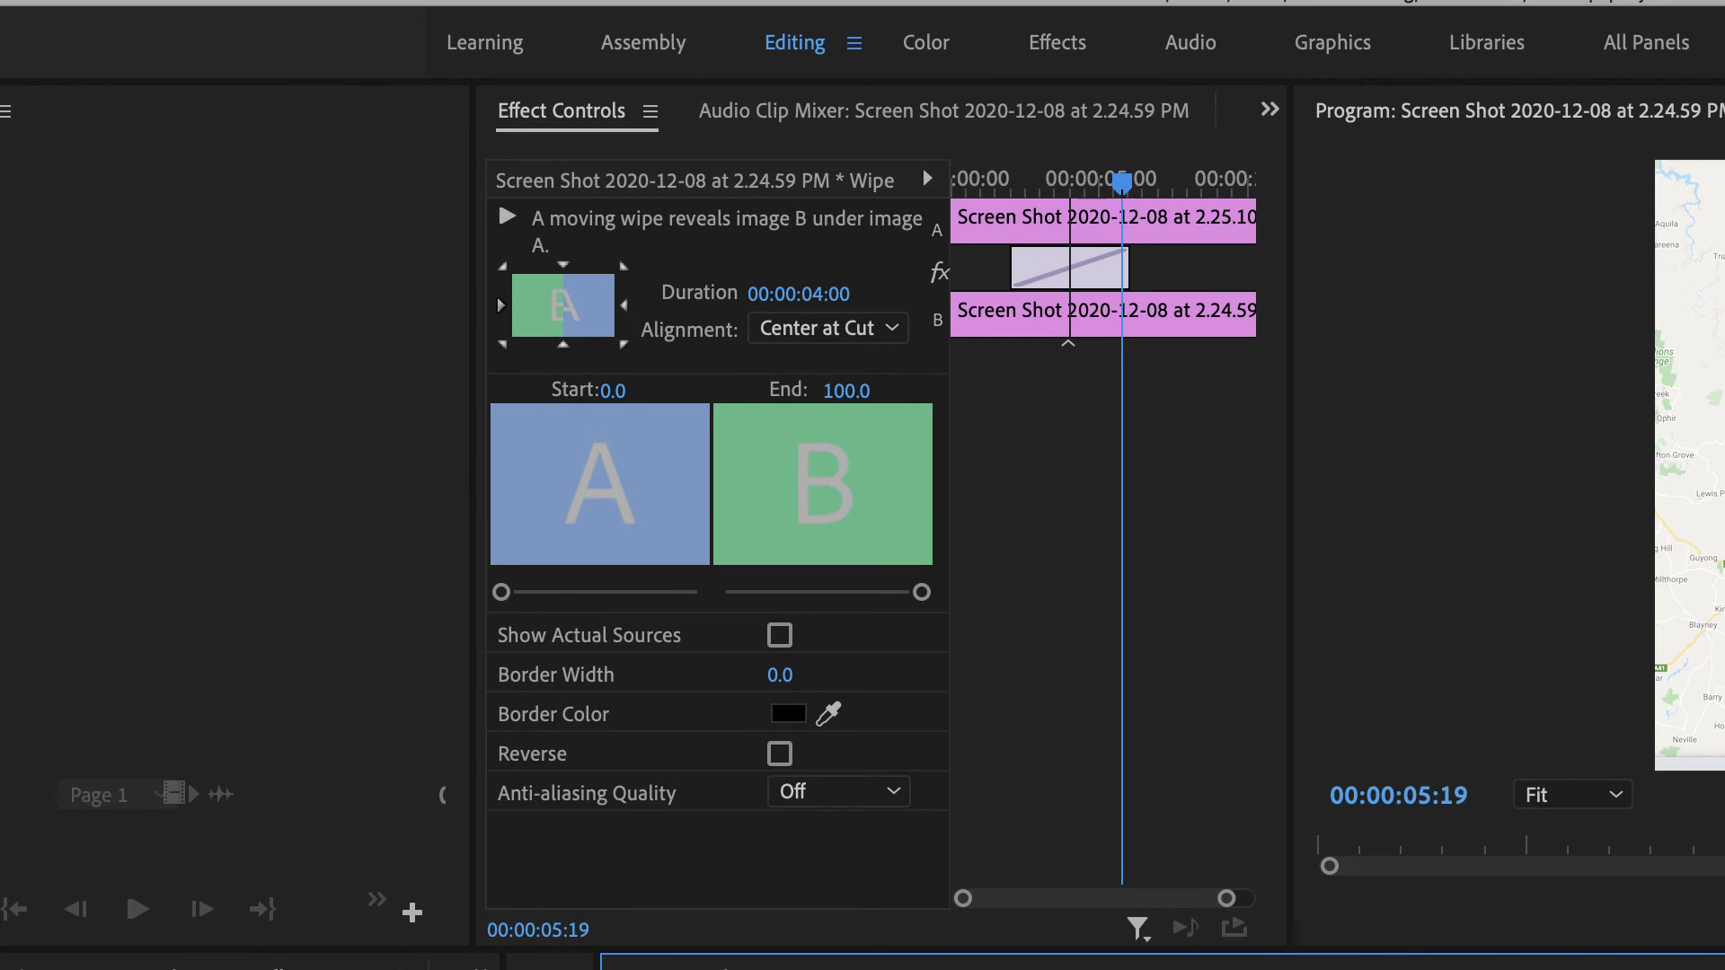
{"action": "left_click", "coordinate": [626, 310]}
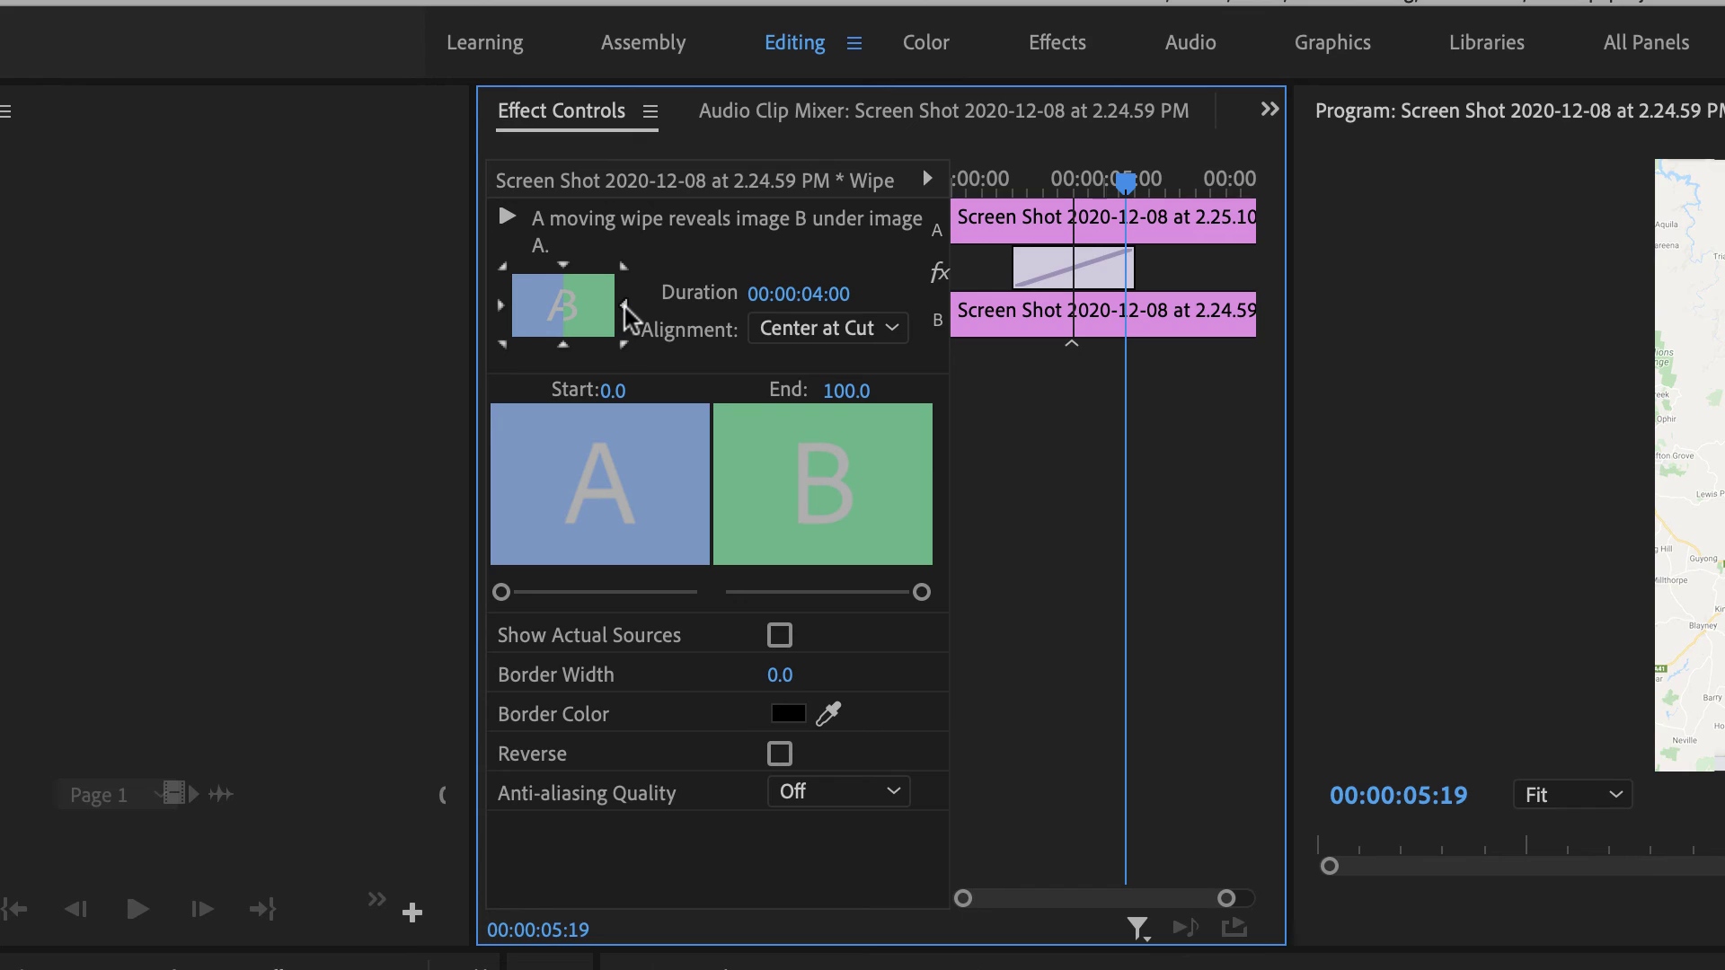
{"action": "left_click", "coordinate": [501, 305]}
{"action": "left_click", "coordinate": [503, 266]}
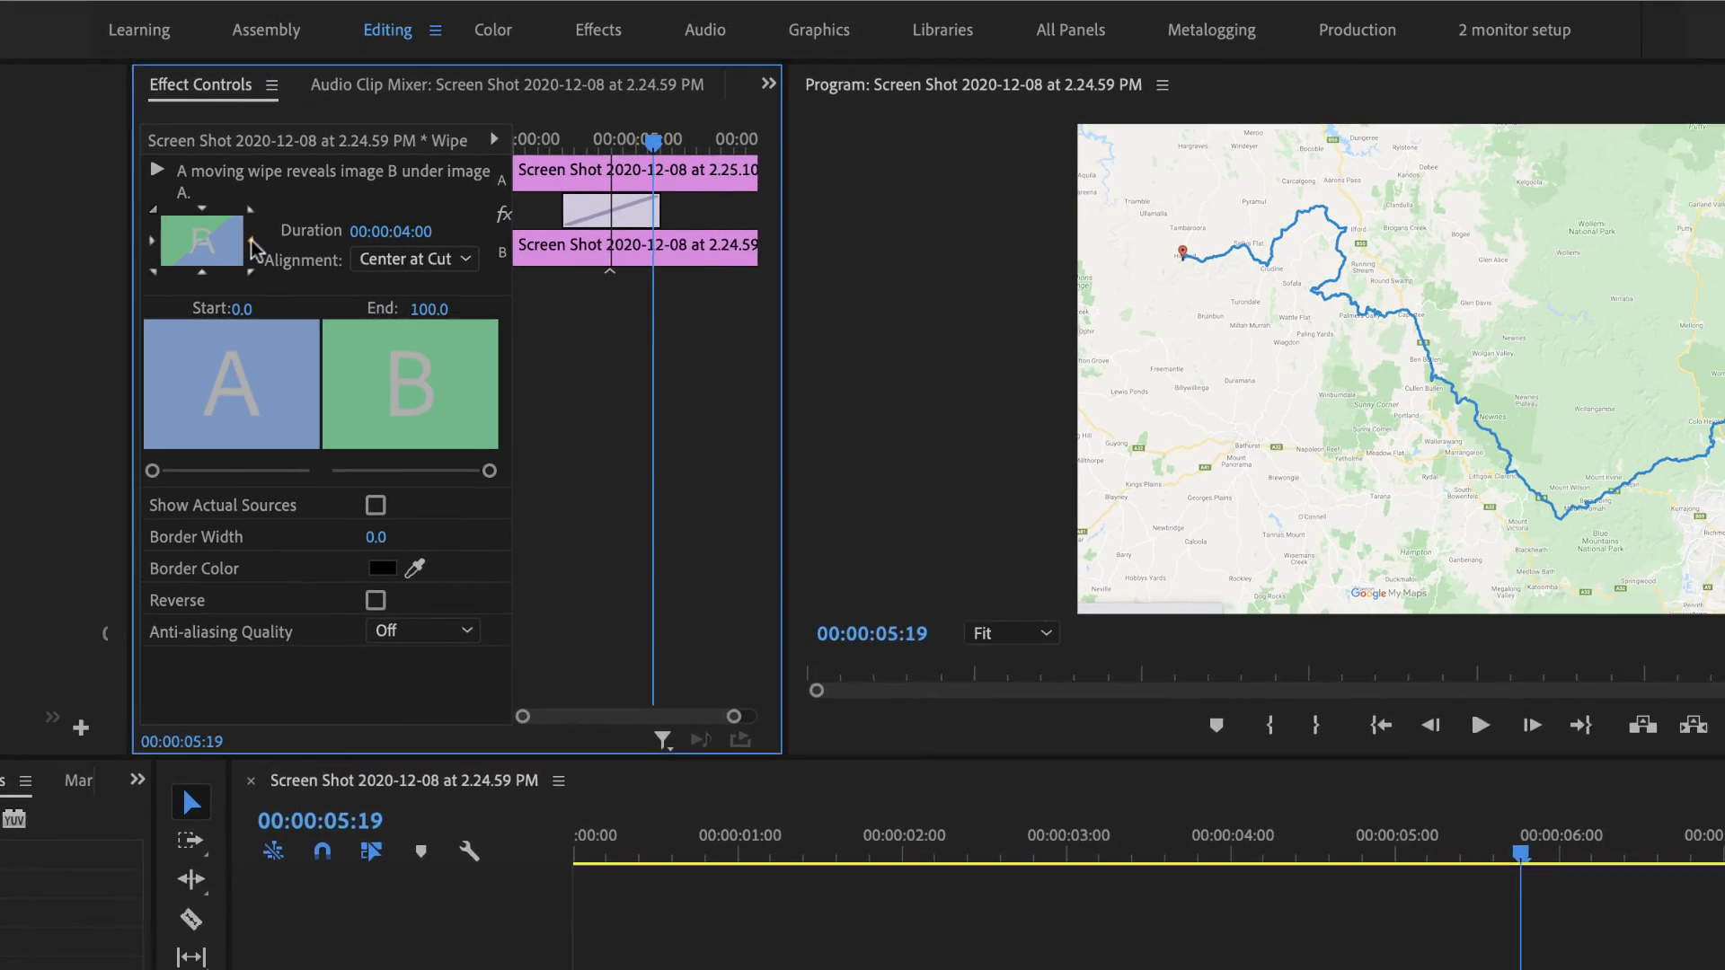
{"action": "left_click", "coordinate": [144, 223]}
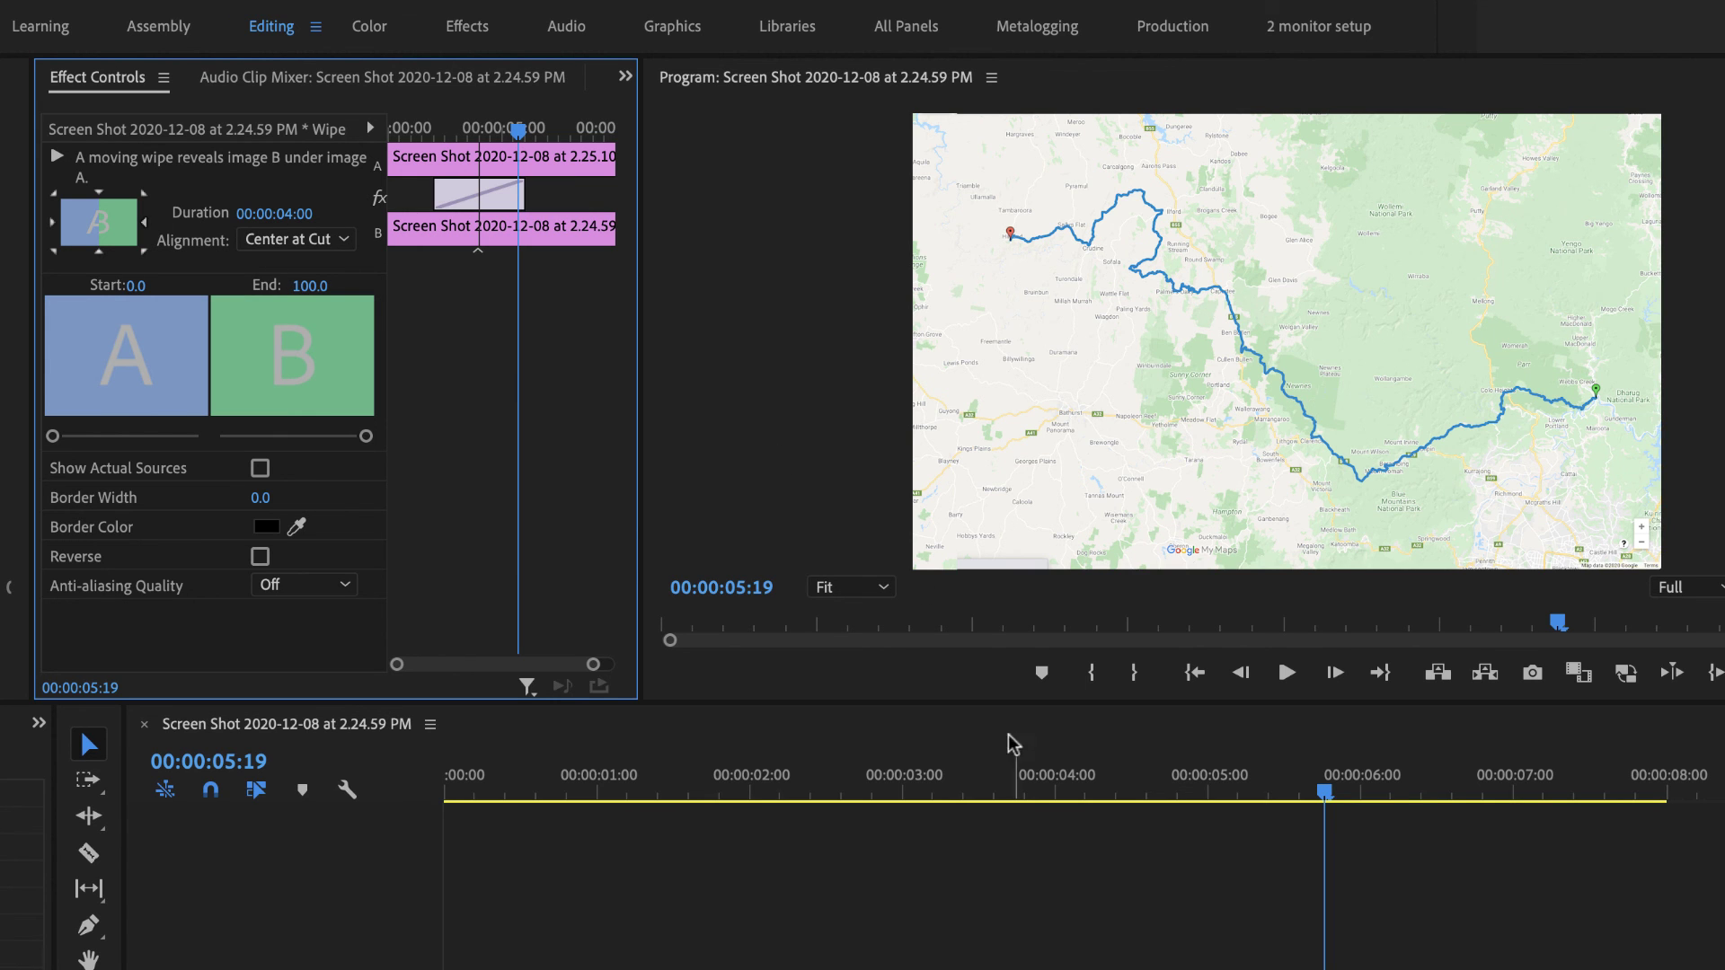
{"action": "left_click", "coordinate": [576, 783]}
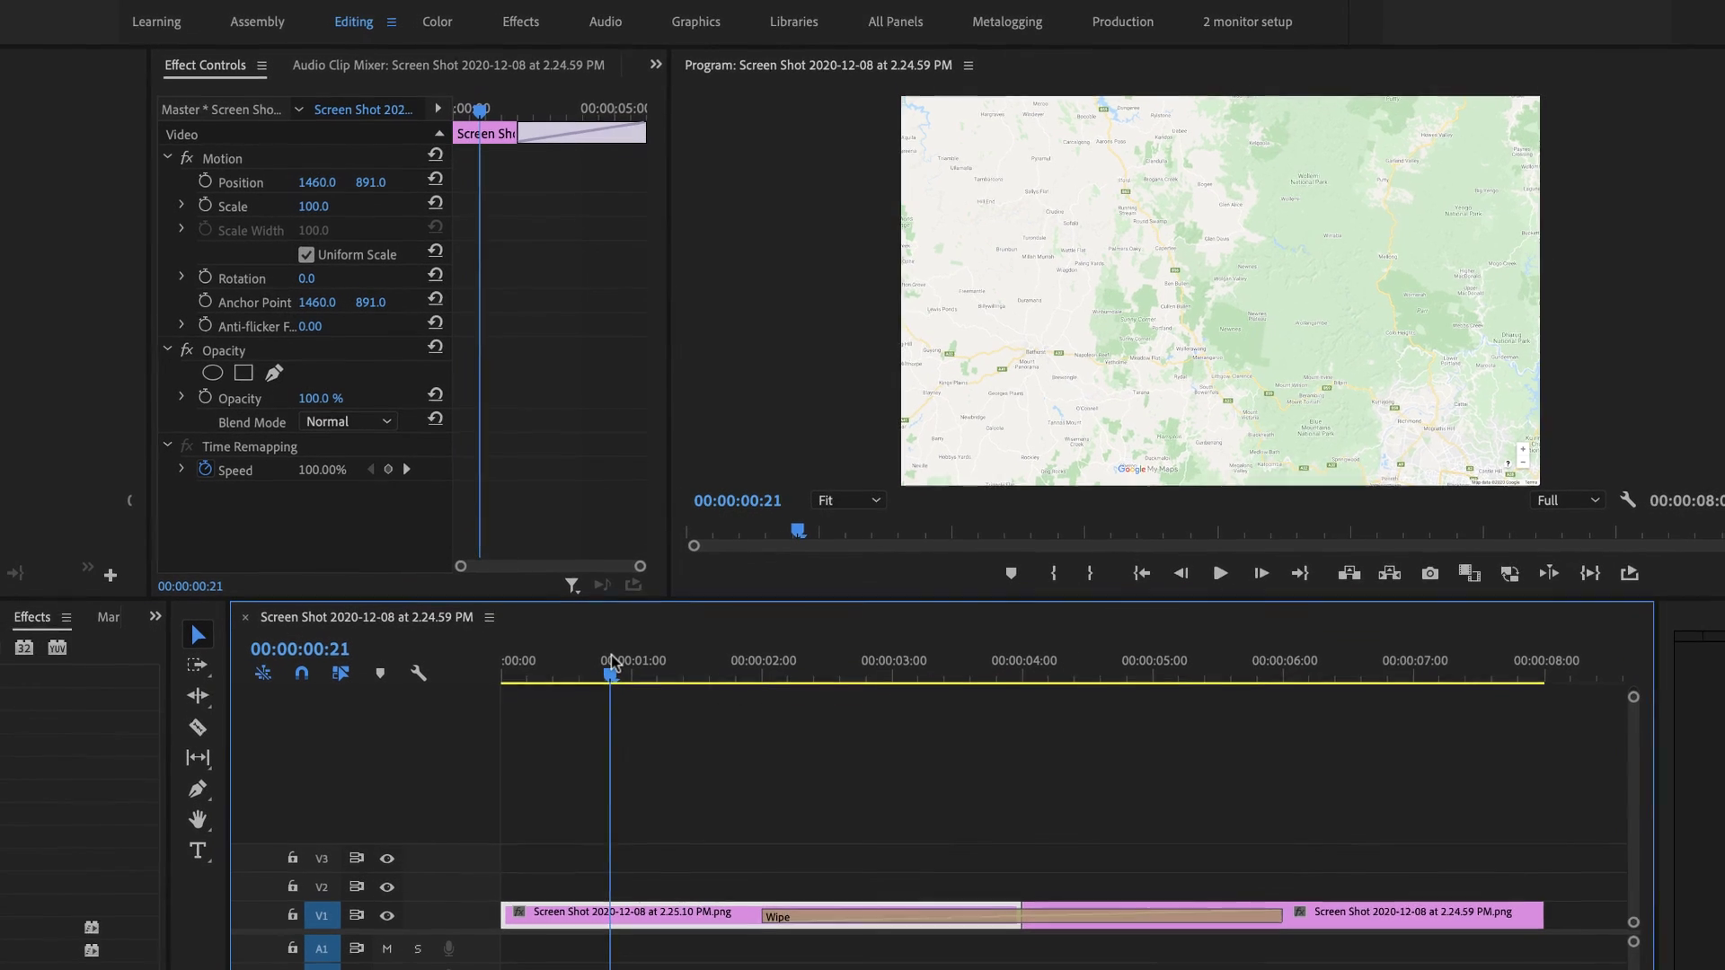
{"action": "key", "text": "space"}
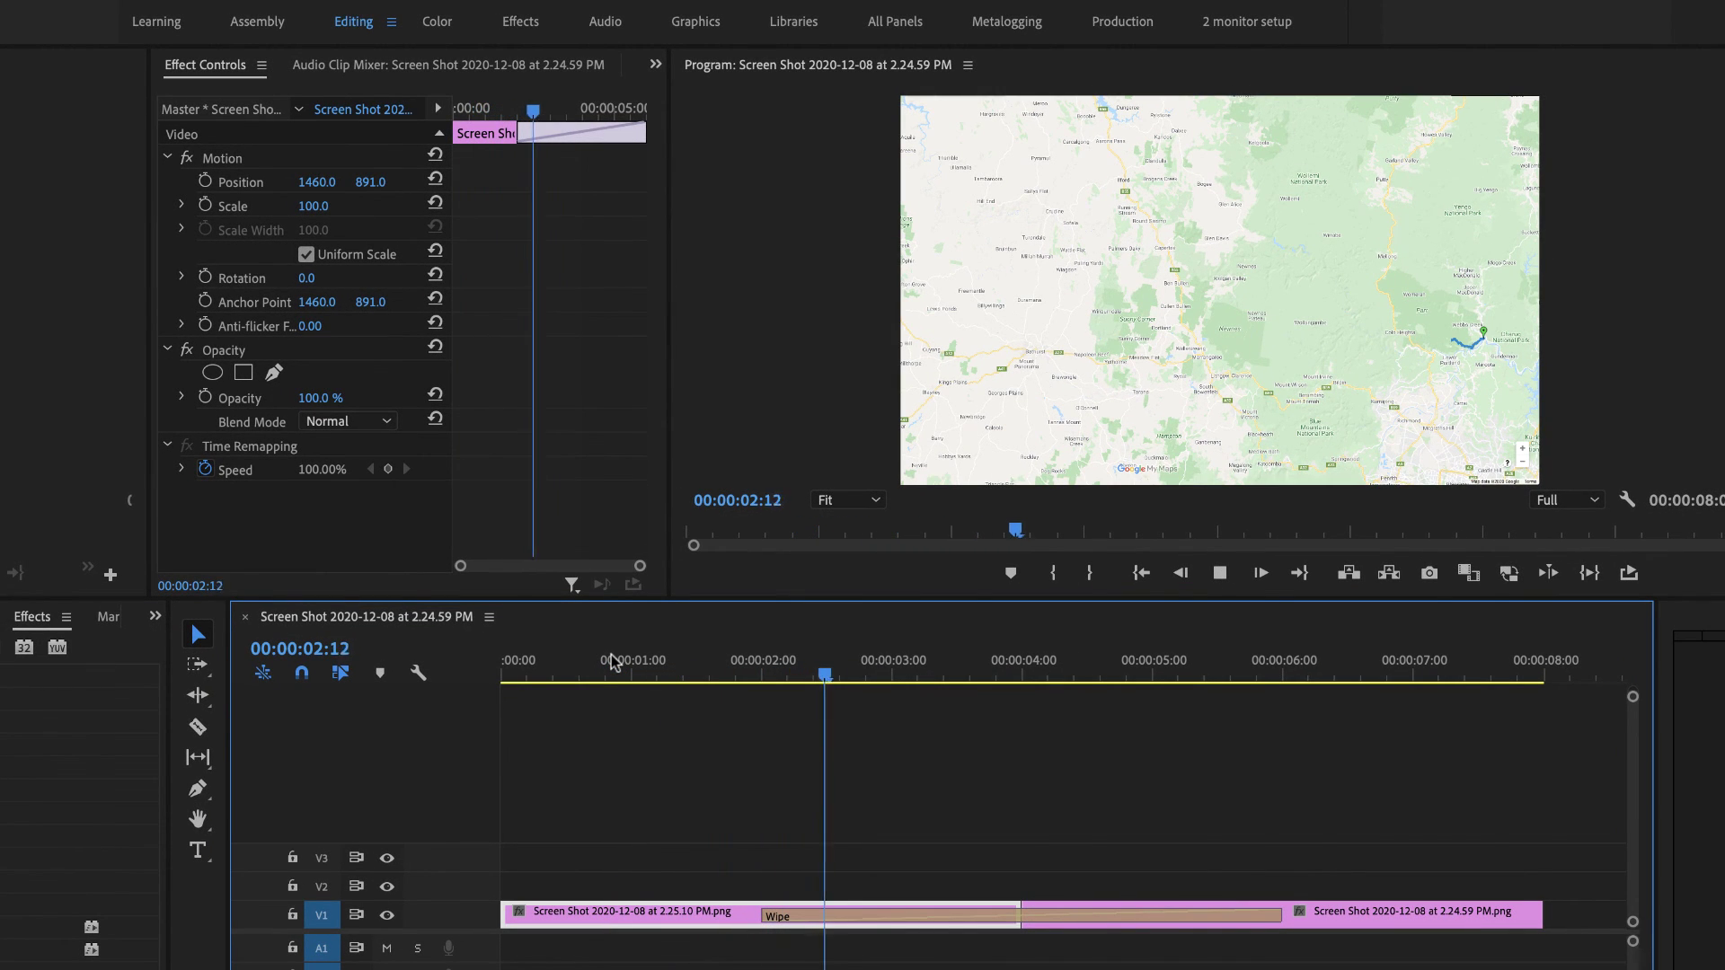